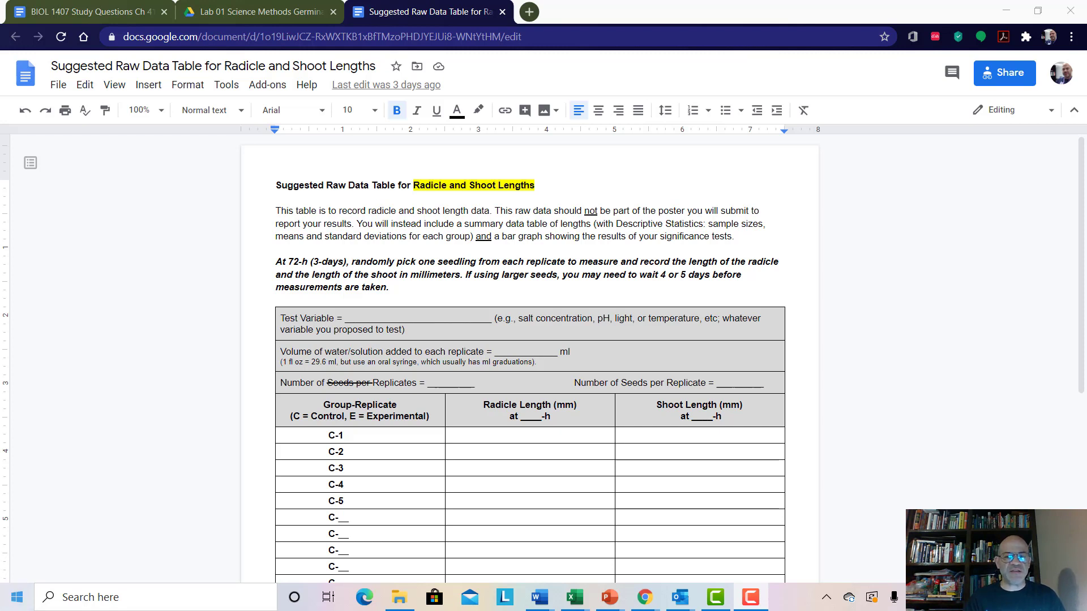
- Look through the suggested raw data table for radicle and shoot lengths, from the experiment details to the control and experimental rows
scroll(326, 426, "down", 3)
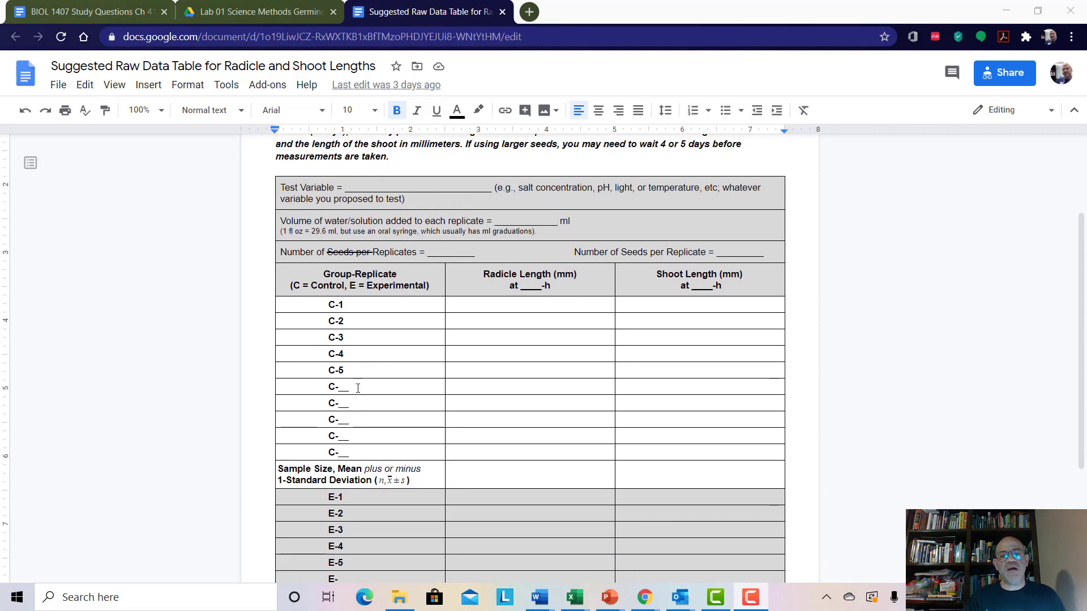
scroll(358, 391, "up", 1)
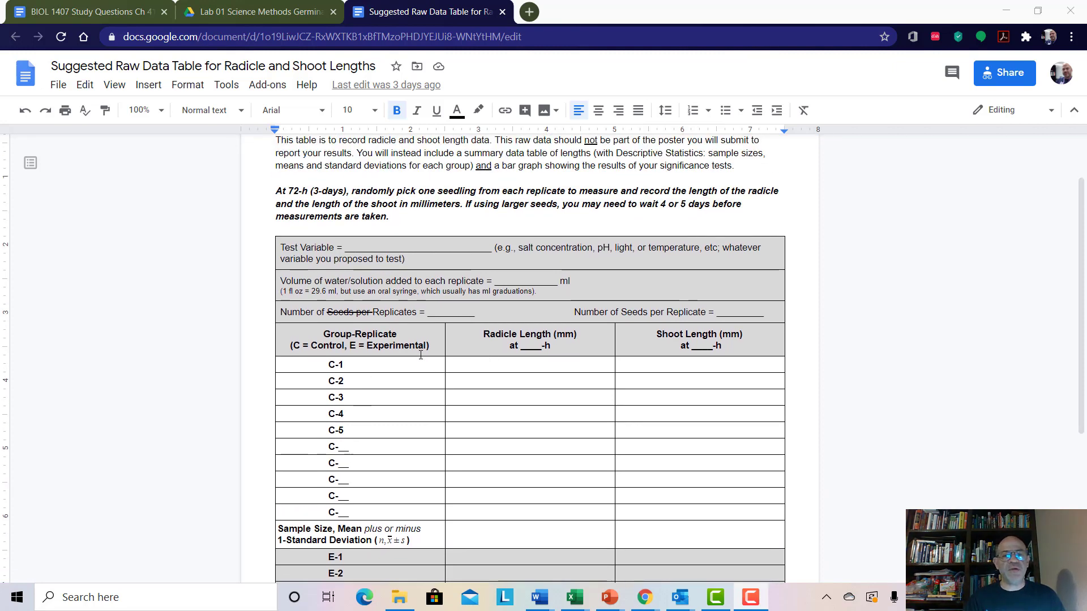
scroll(388, 385, "down", 5)
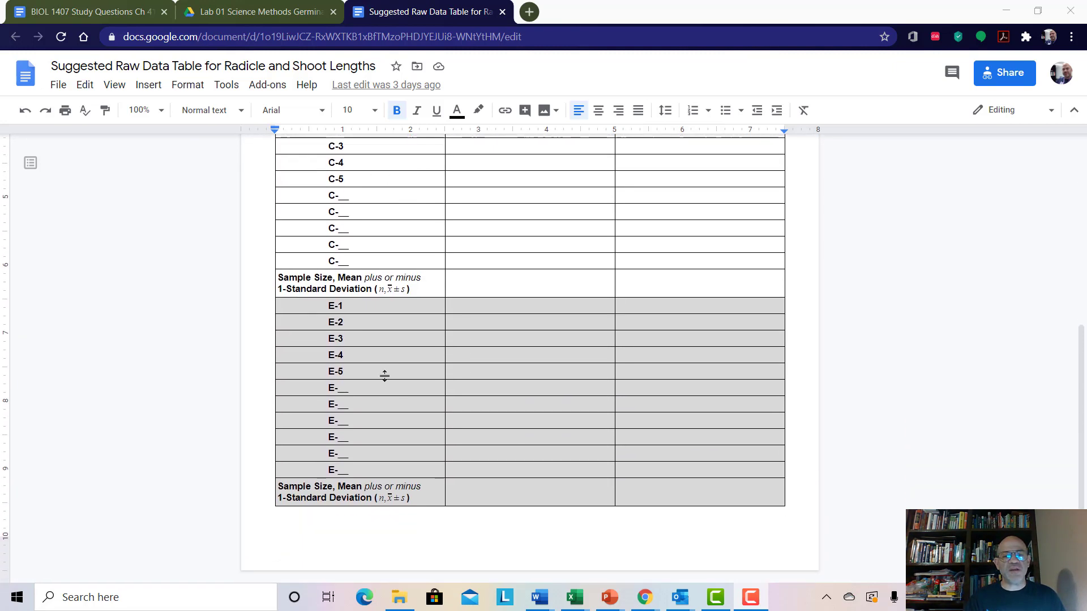
scroll(384, 374, "up", 4)
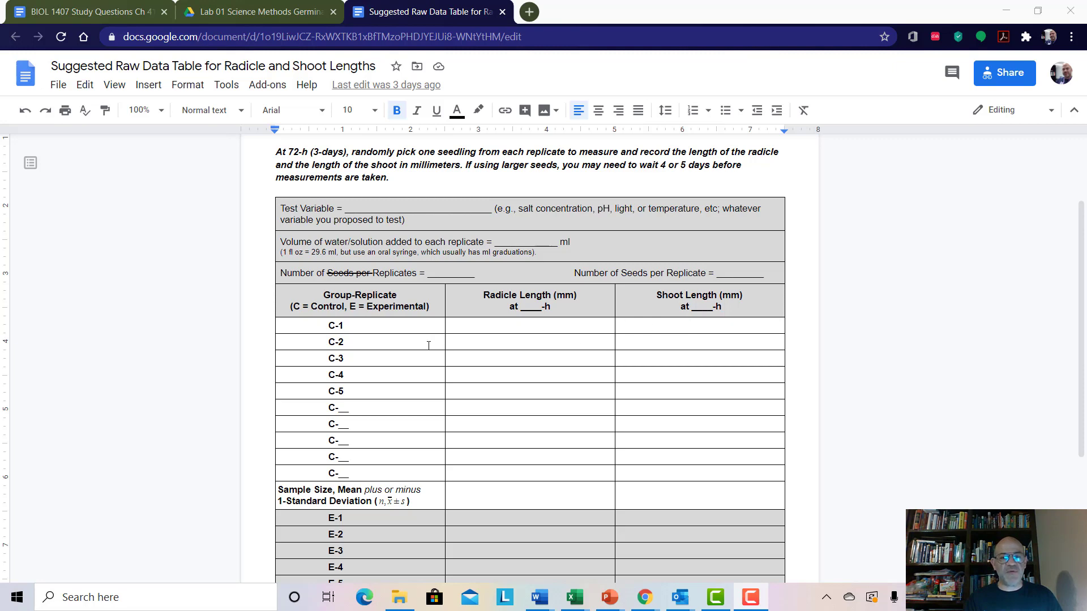
scroll(482, 404, "down", 3)
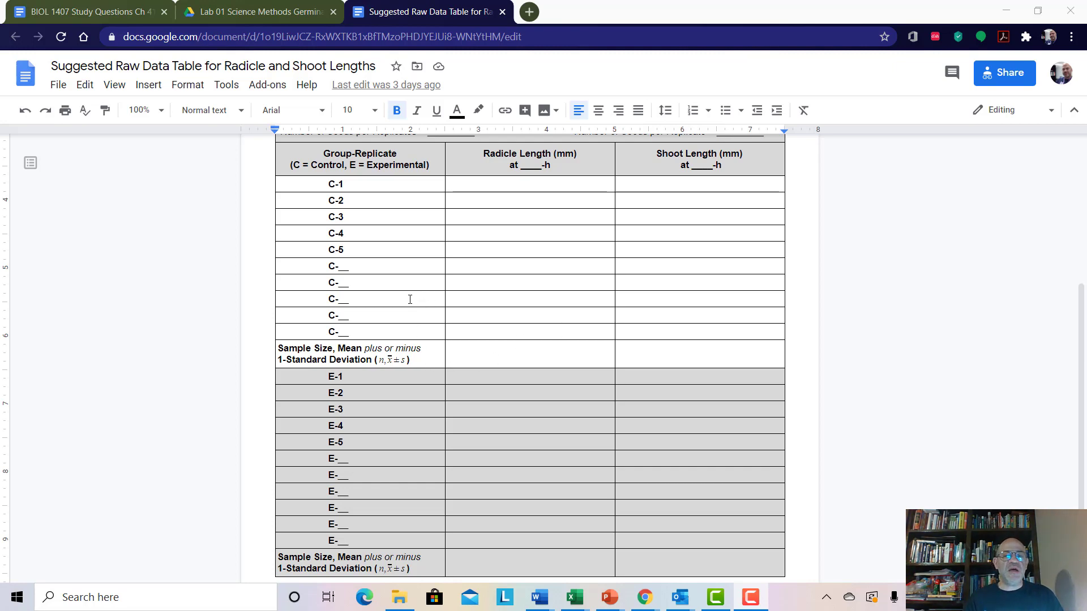
scroll(410, 298, "down", 2)
scroll(407, 287, "up", 1)
scroll(407, 287, "up", 2)
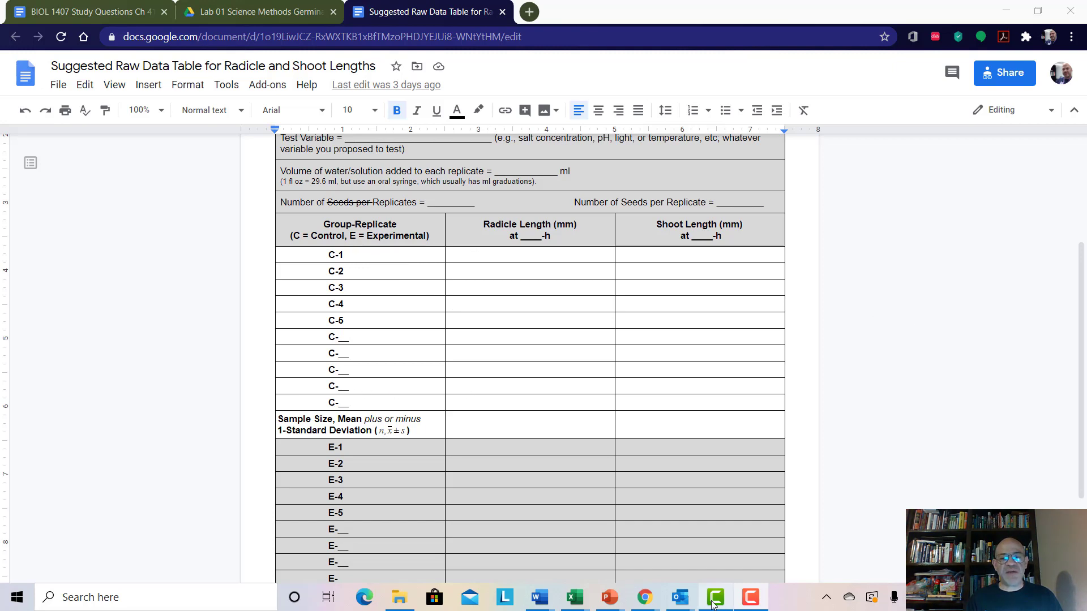
- Switch to the Excel workbook with the seedling measurements and highlight the control table, followed by the experimental table
mouse_move(581, 599)
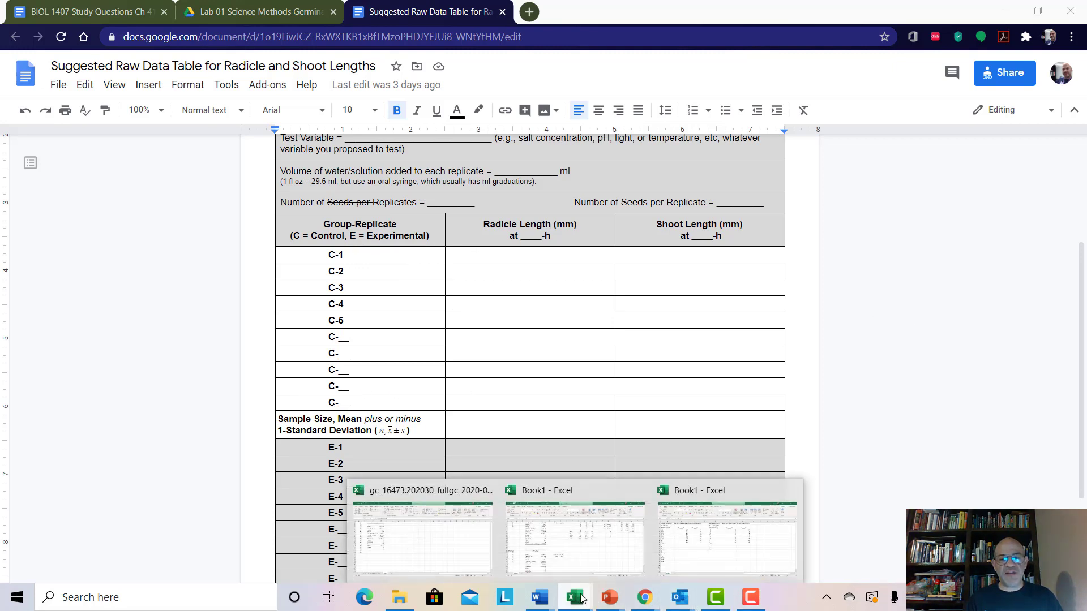
left_click(674, 569)
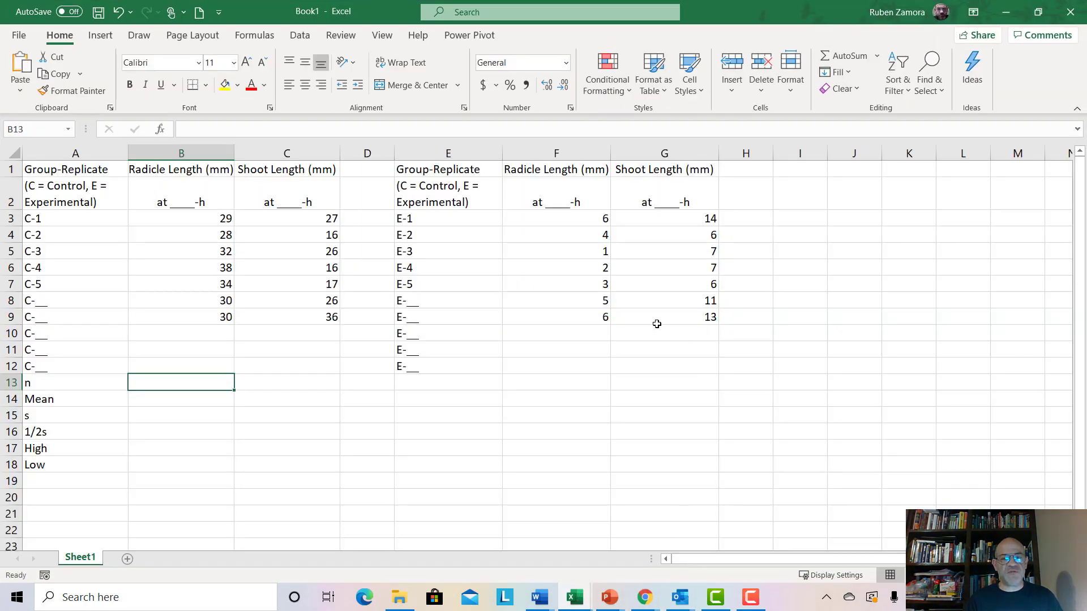
left_click_drag(102, 169, 328, 365)
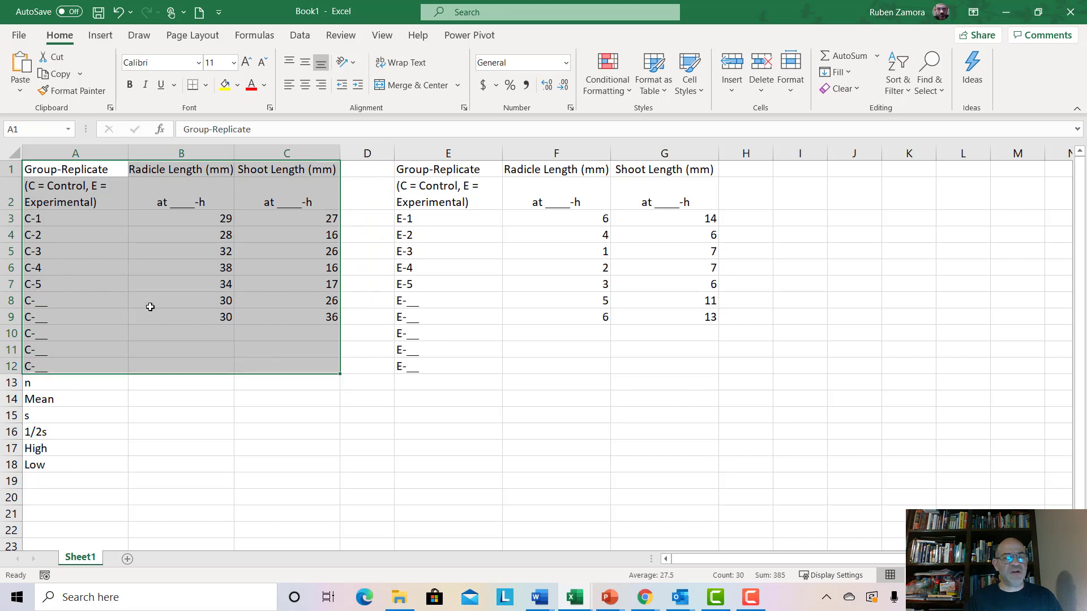
left_click_drag(454, 172, 643, 369)
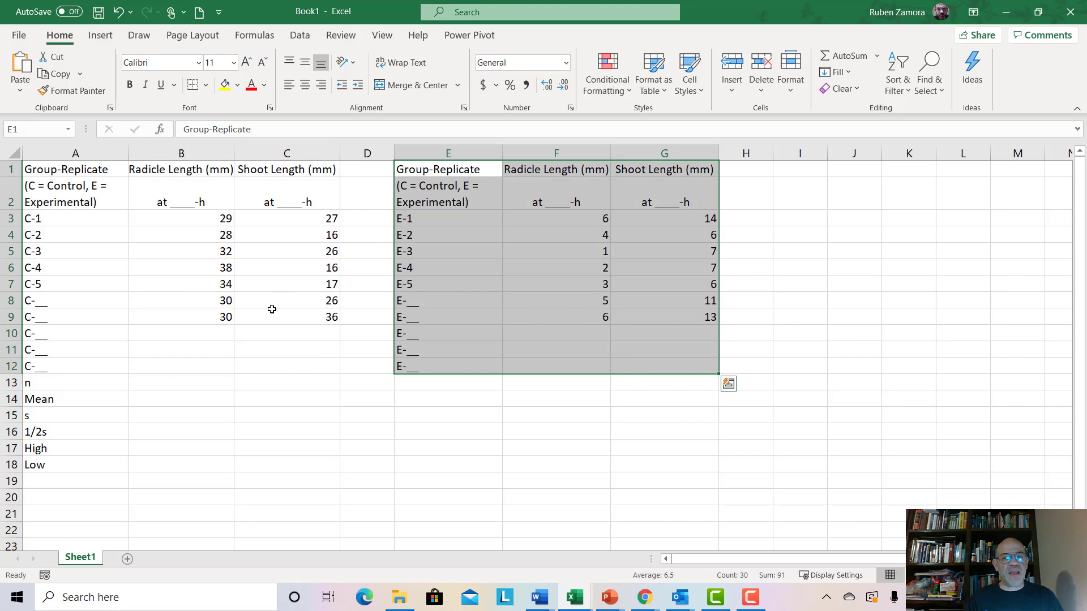
left_click(274, 365)
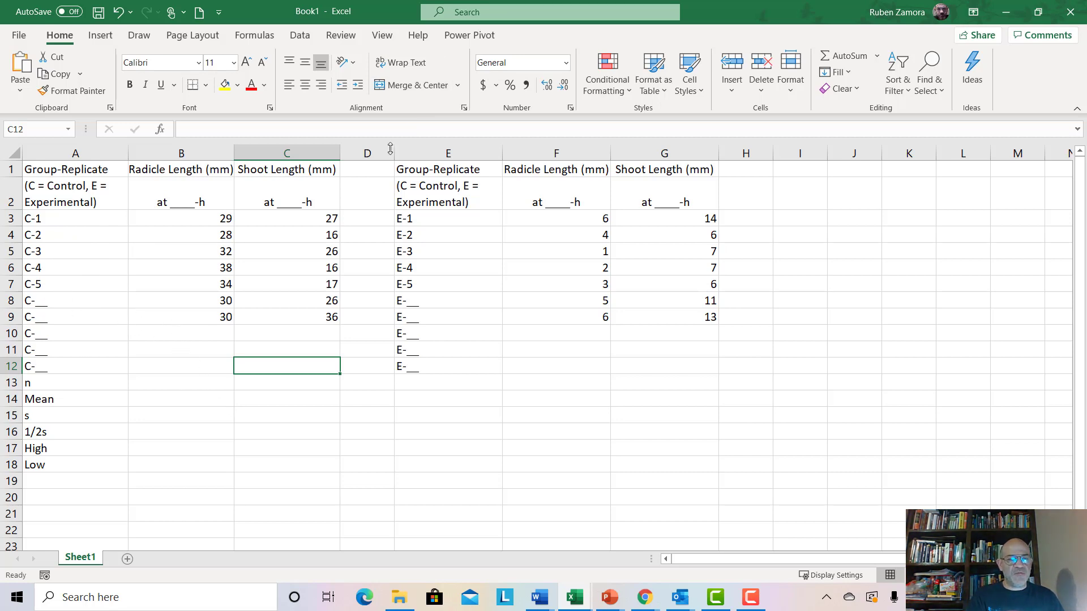
left_click_drag(41, 291, 46, 299)
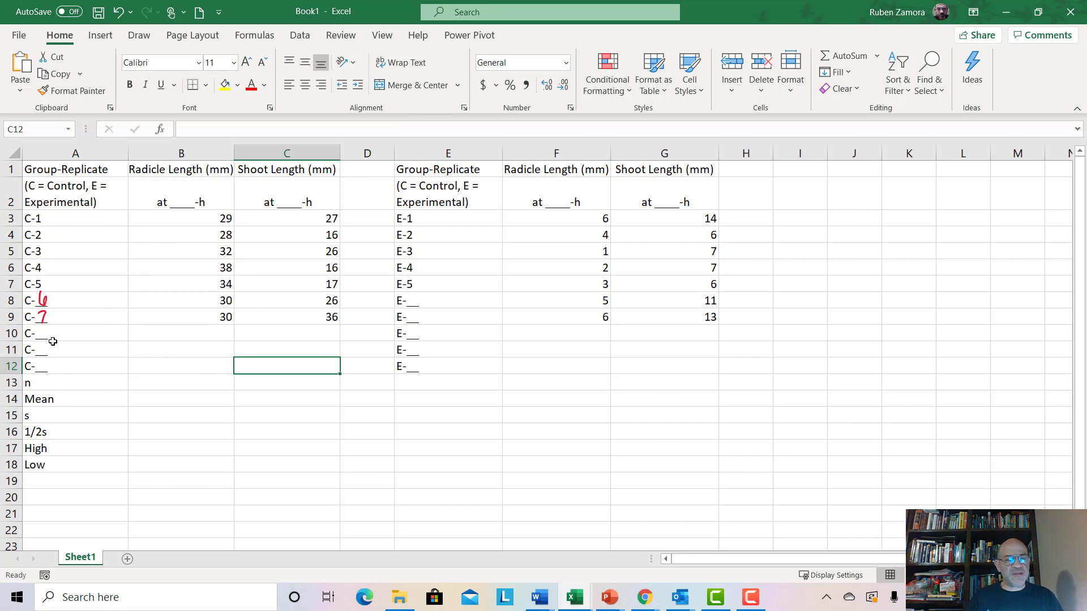
- Delete the three unused replicate rows 10 to 12, between the measurements and the statistics labels
left_click_drag(52, 339, 612, 365)
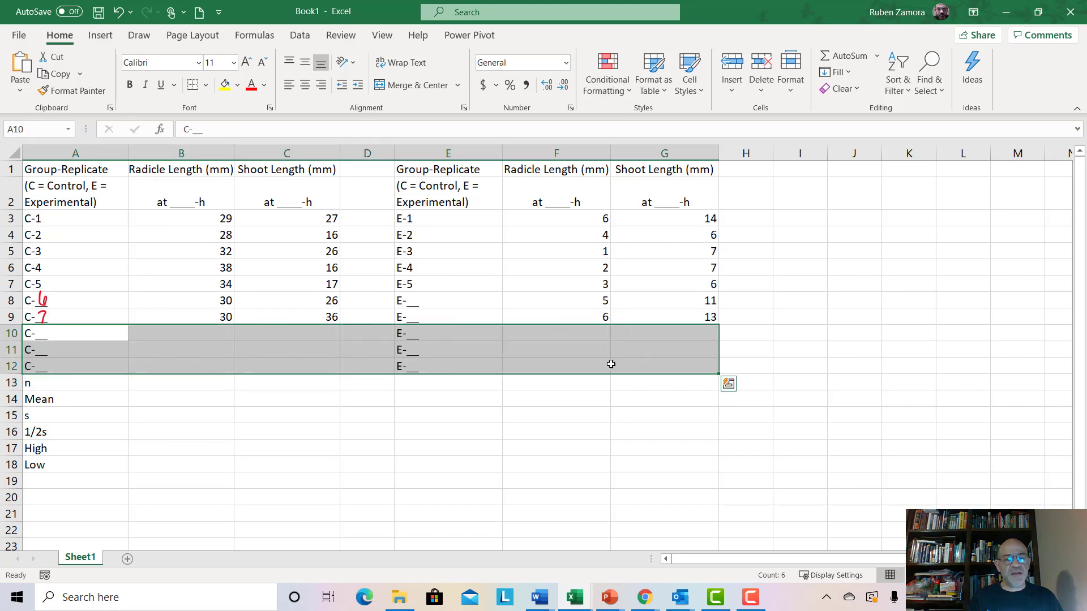
right_click(12, 333)
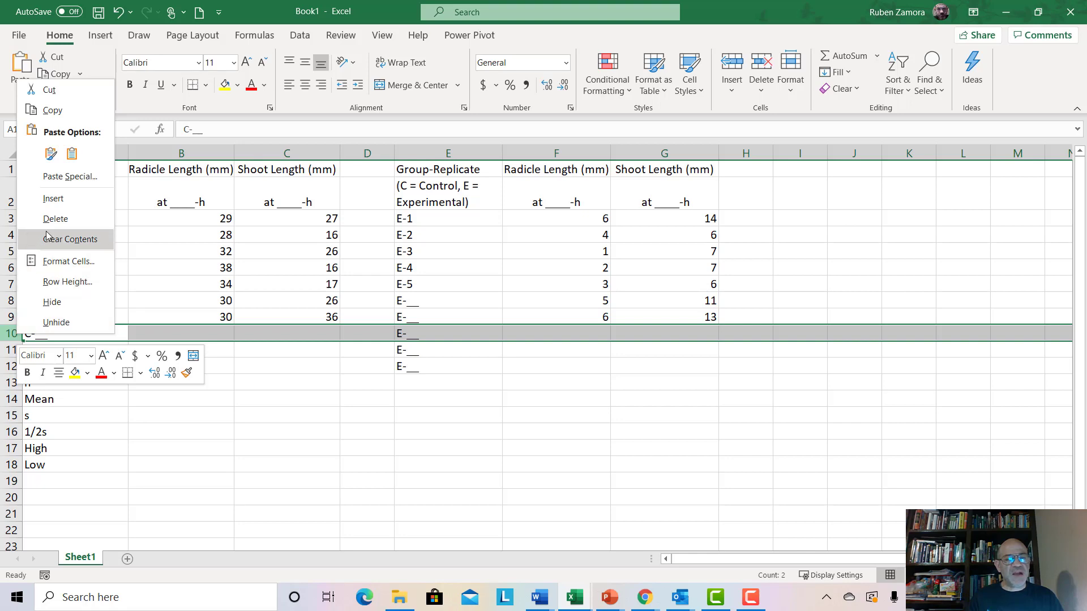
left_click(255, 403)
left_click_drag(8, 334, 9, 366)
right_click(8, 346)
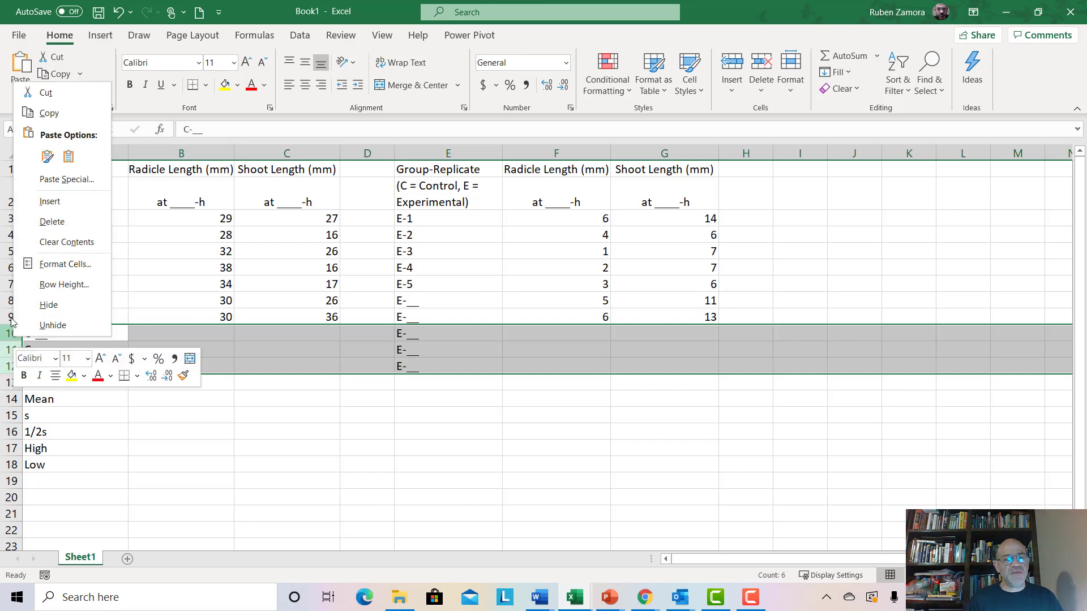
left_click(47, 222)
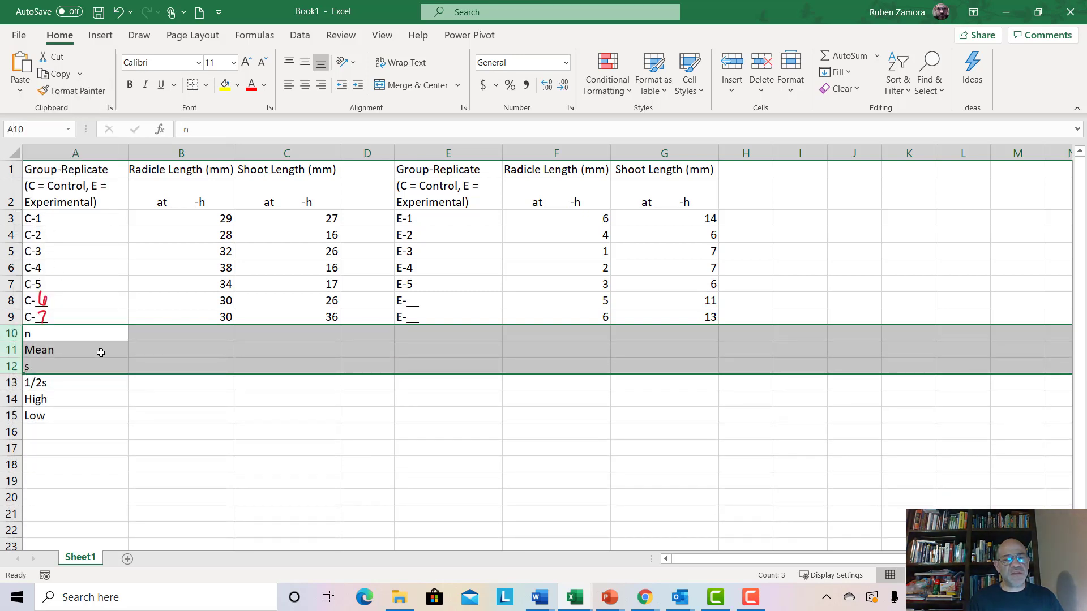
left_click(101, 352)
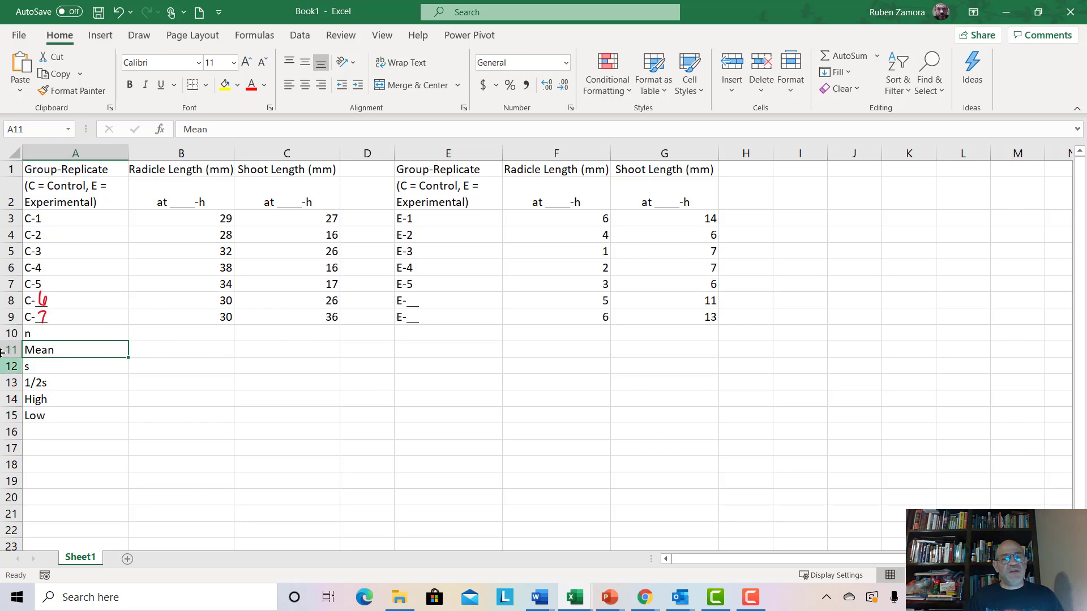
- Enter 7 by hand as the control radicle sample size in B10 and clear the cell again
left_click(39, 335)
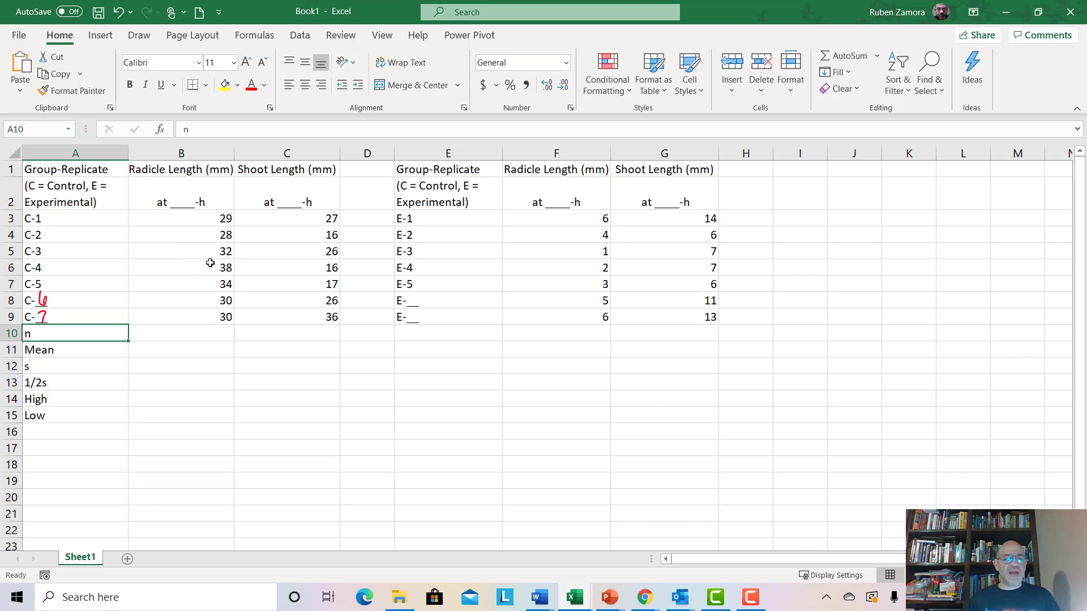
left_click(191, 337)
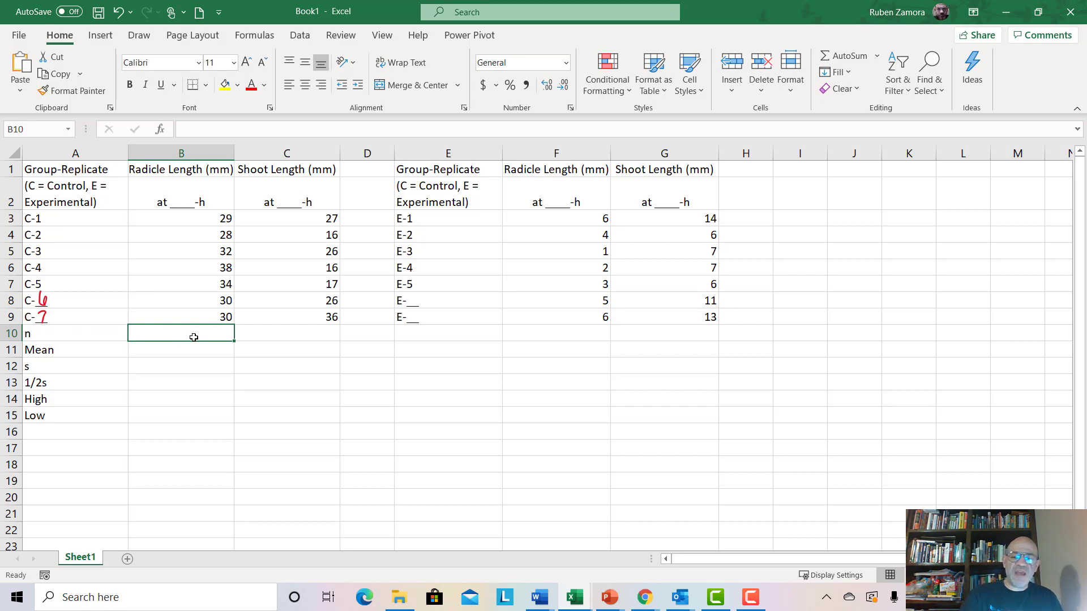
type("7")
key("Return")
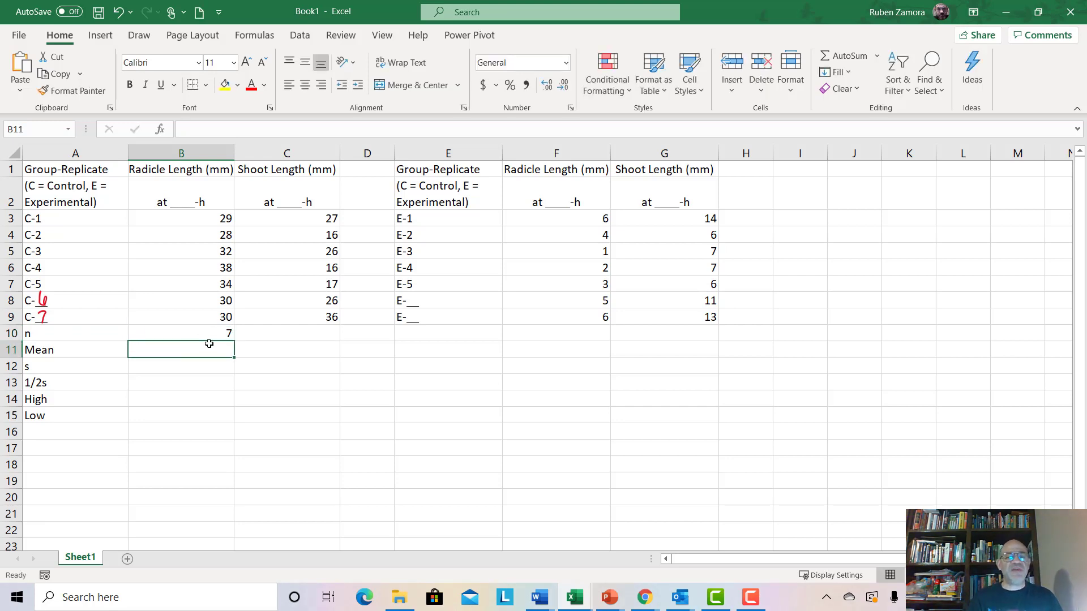
left_click(209, 334)
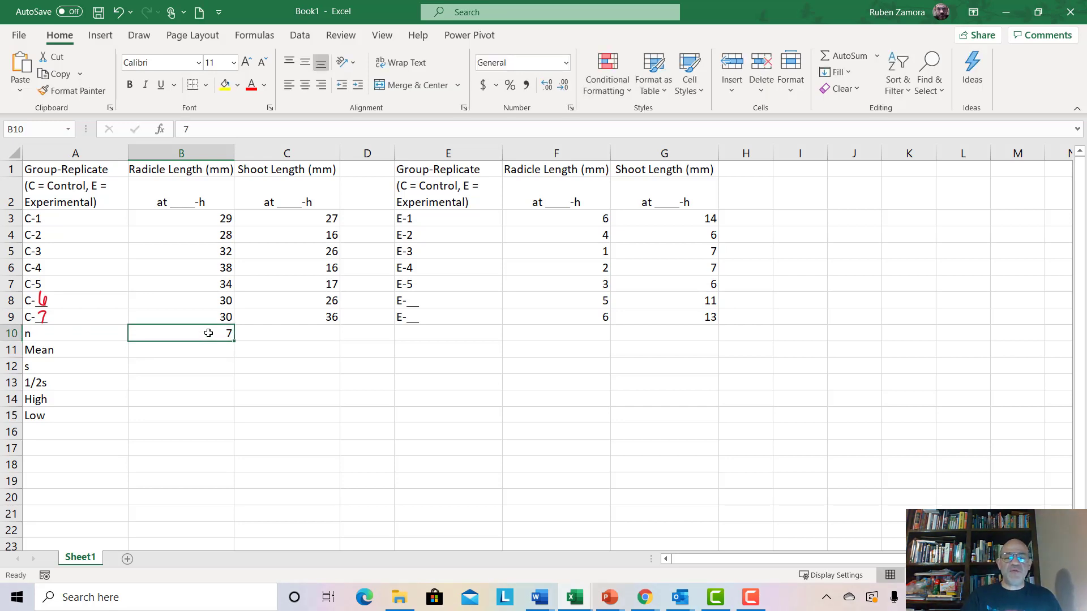
key("BackSpace")
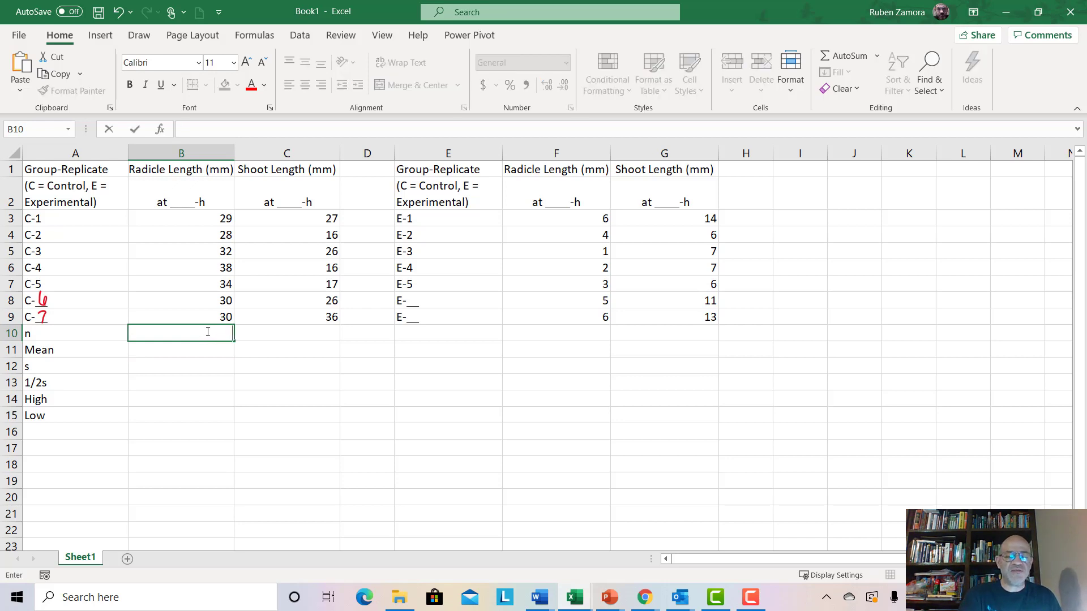
key("Left")
- Calculate the control radicle sample size in B10 with the formula =COUNT(B3:B9)
left_click(208, 332)
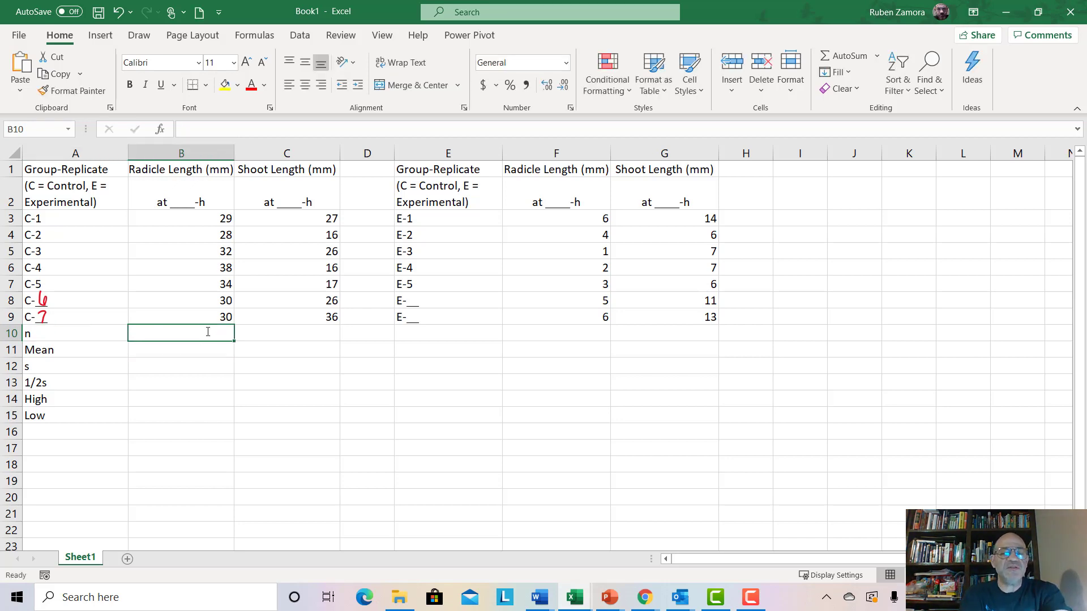
type("=")
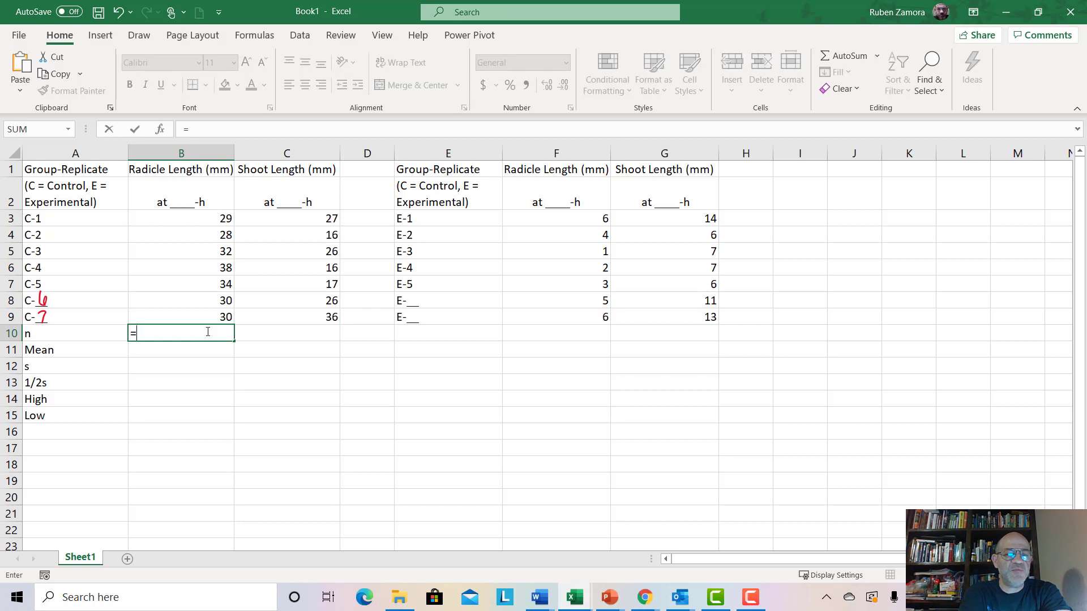
type("count")
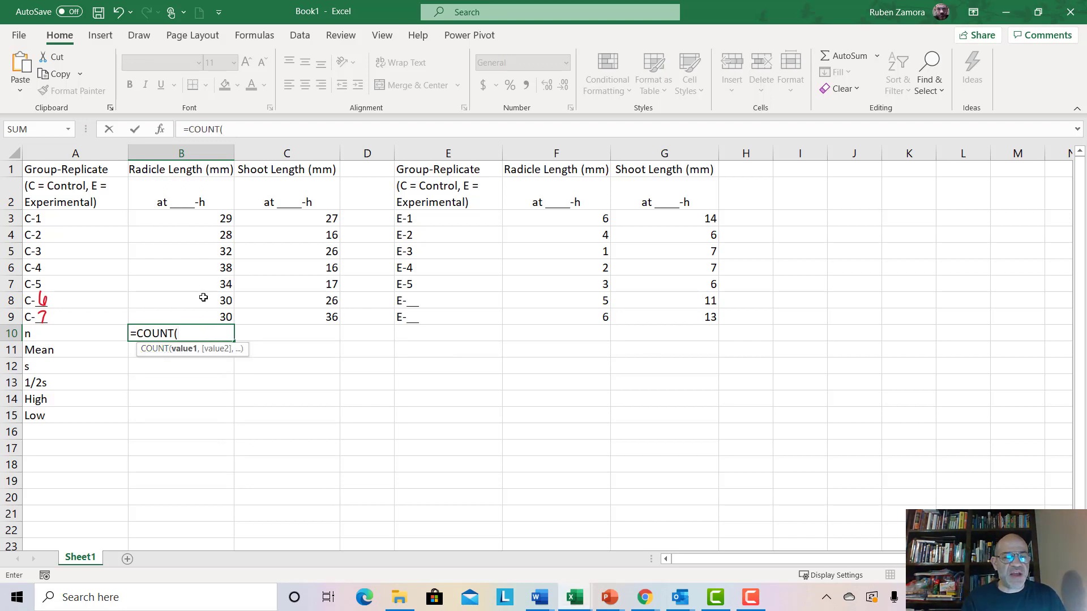
left_click_drag(198, 213, 190, 315)
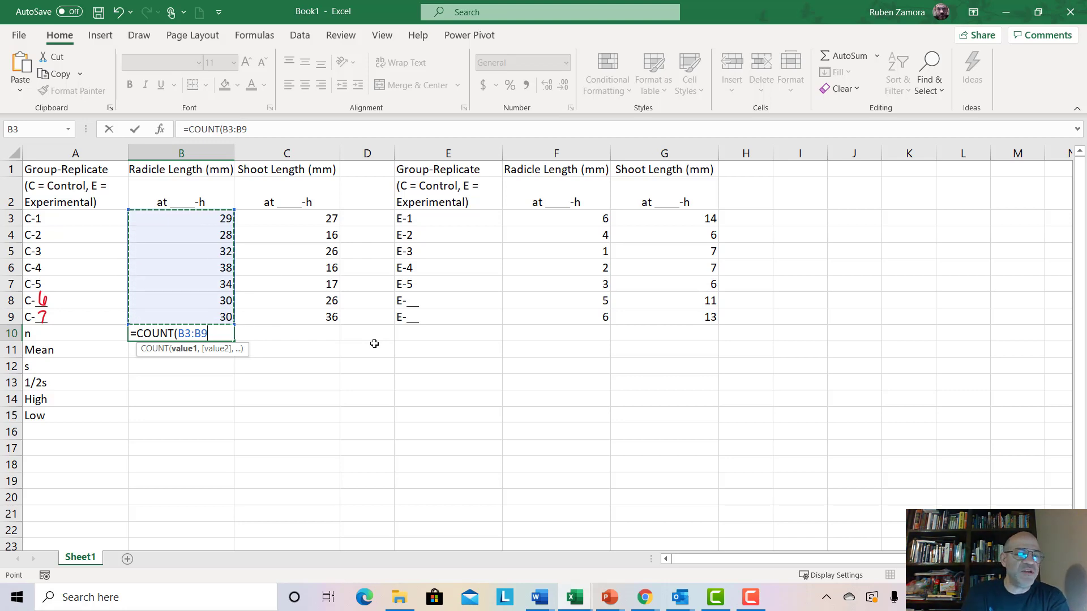
type(")")
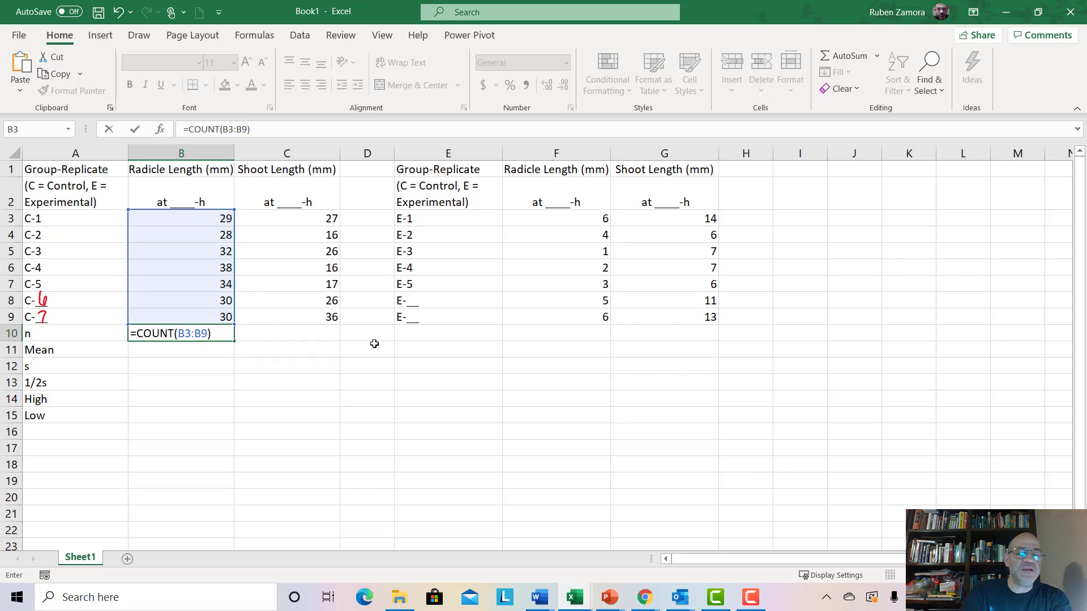
key("Return")
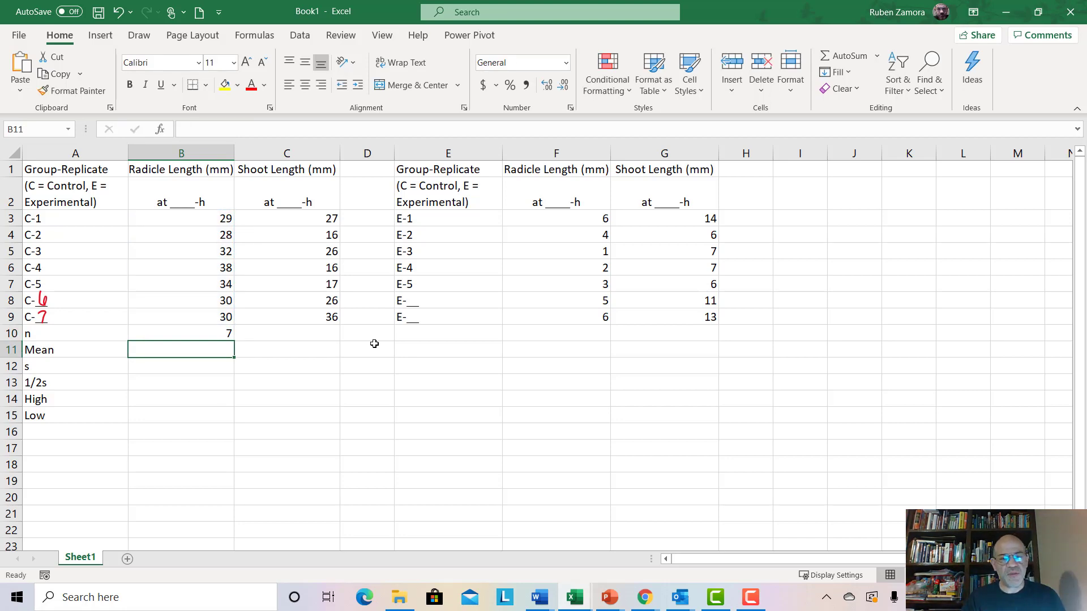
- Copy the sample size formula from B10 to C10 for the control shoot lengths
left_click(161, 338)
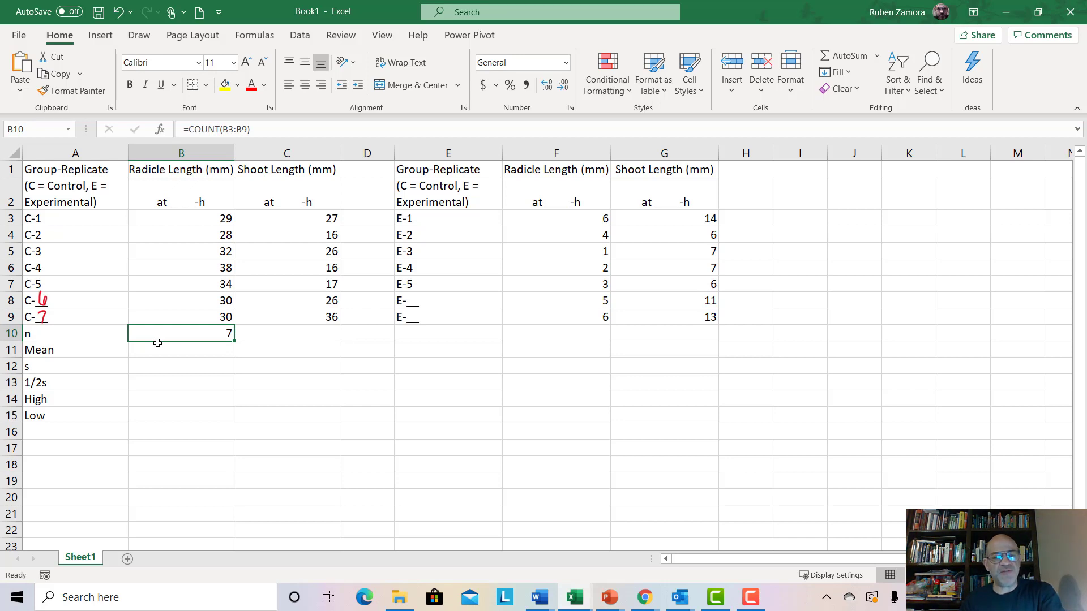
key("ctrl+c")
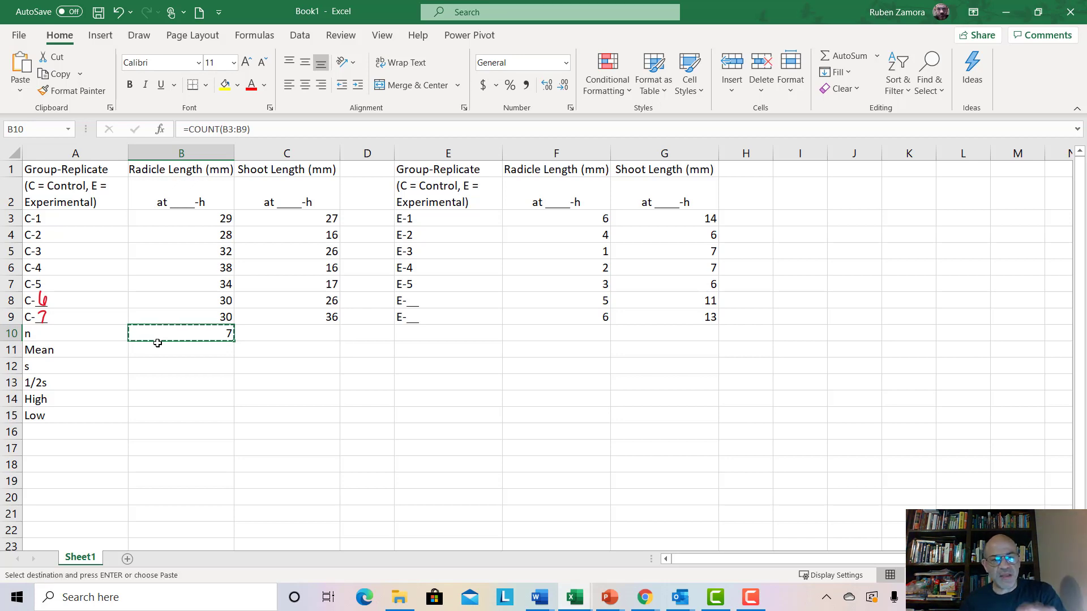
key("Right")
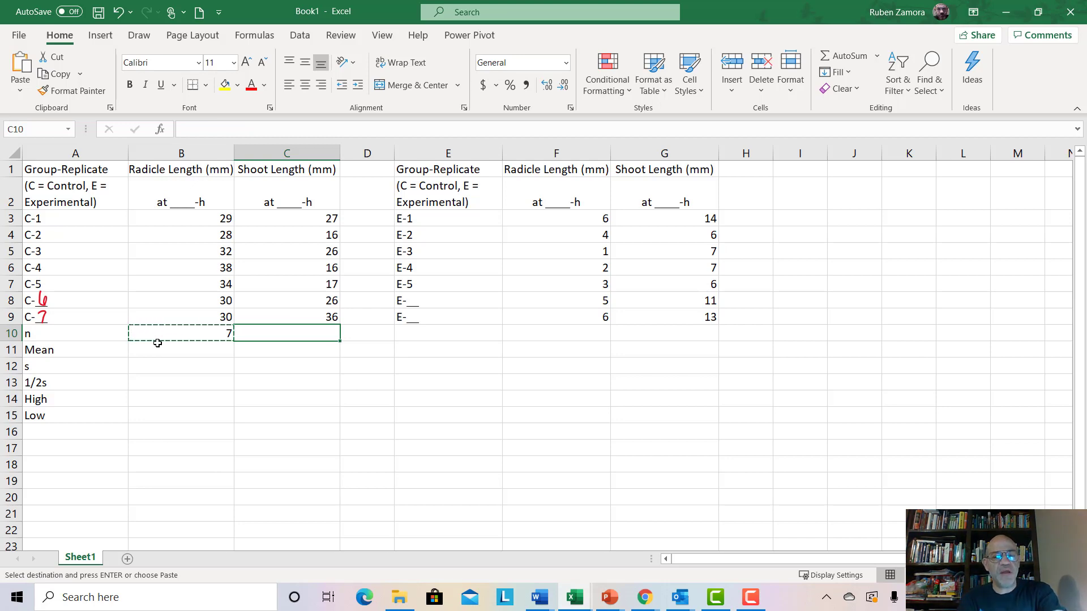
key("ctrl+v")
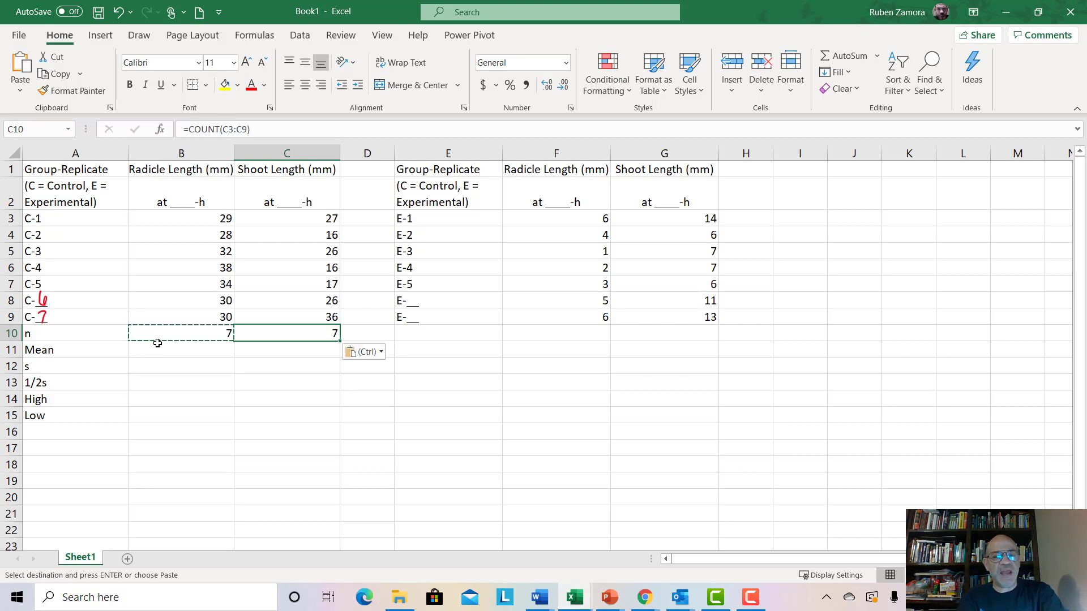
- Compare the cell ranges referenced by the COUNT formulas in B10 and C10
left_click(222, 341)
left_click(243, 126)
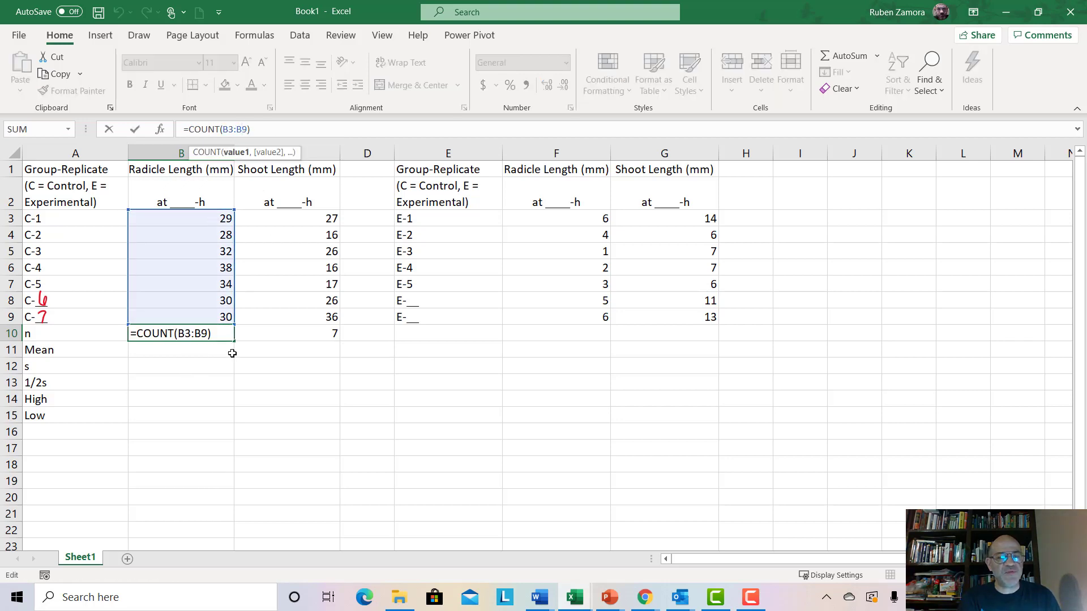
left_click(256, 334)
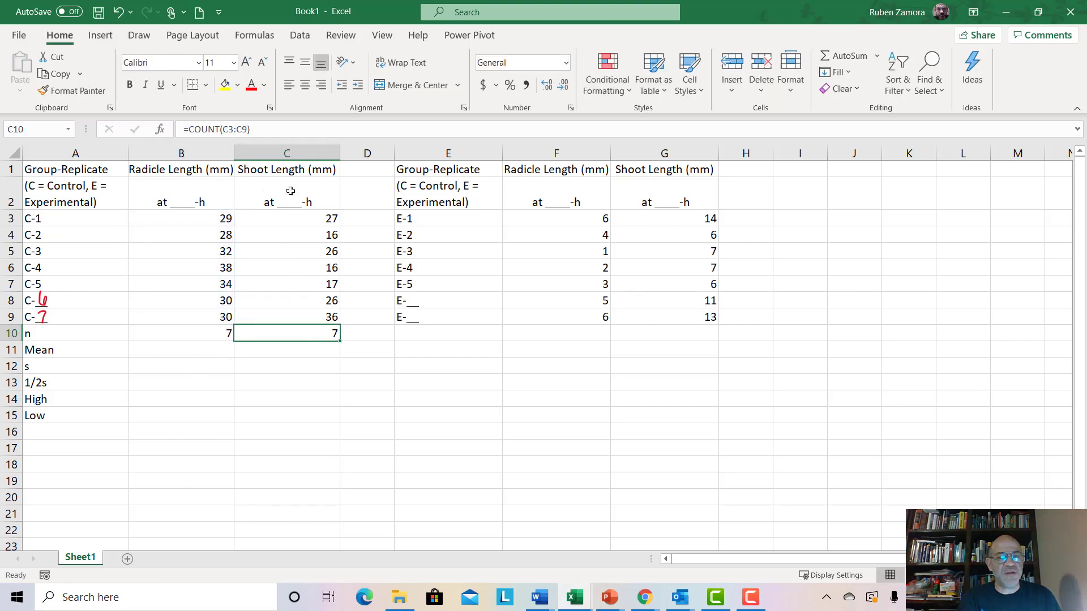
left_click(245, 129)
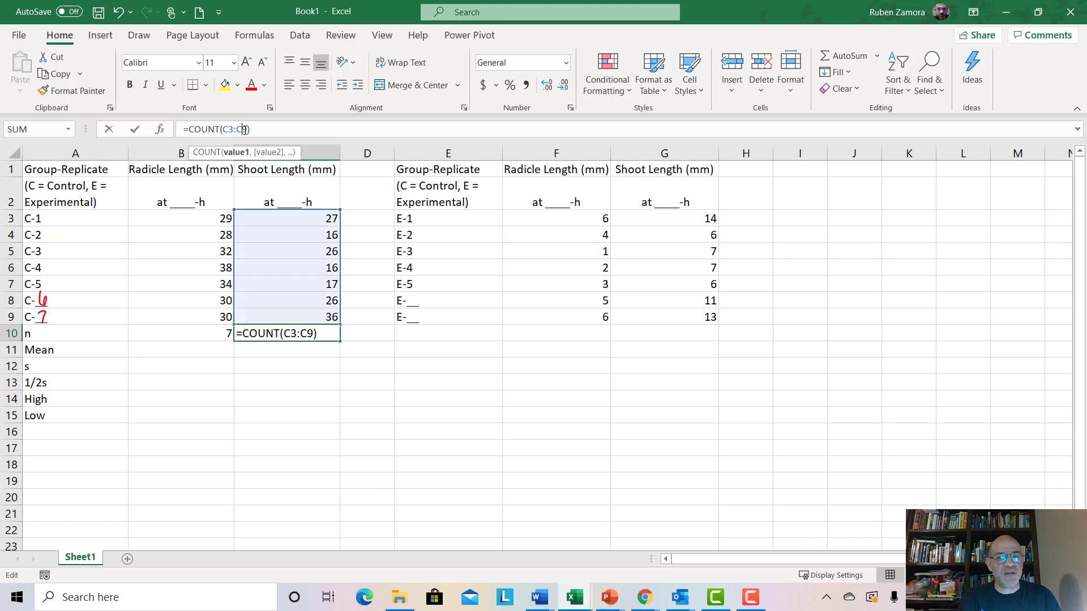
- Copy the sample size formula from C10 to F10:G10 for the experimental radicle and shoot lengths
left_click(278, 355)
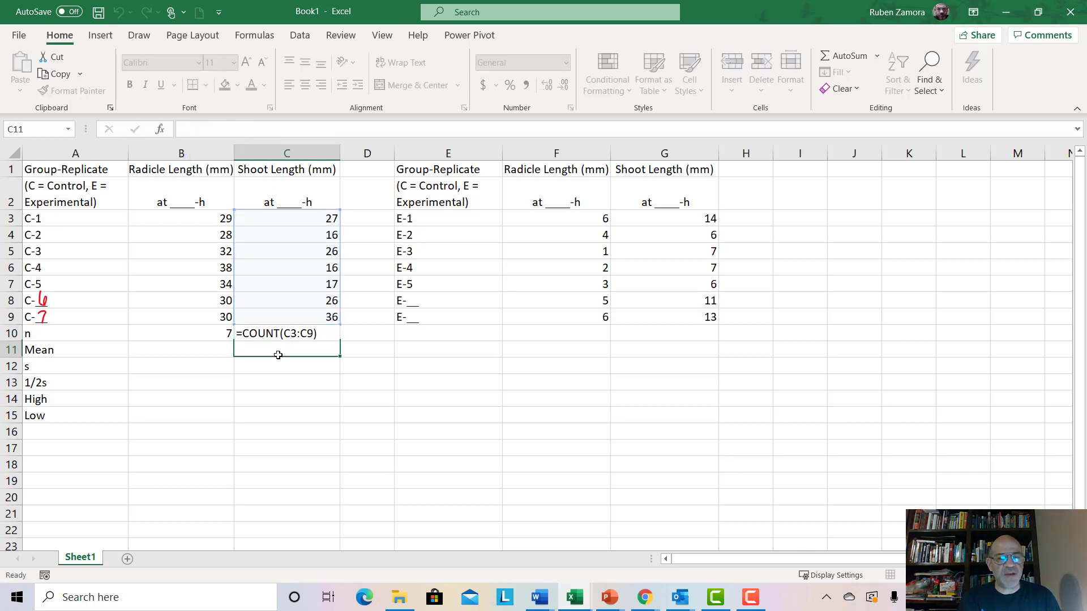
left_click(283, 328)
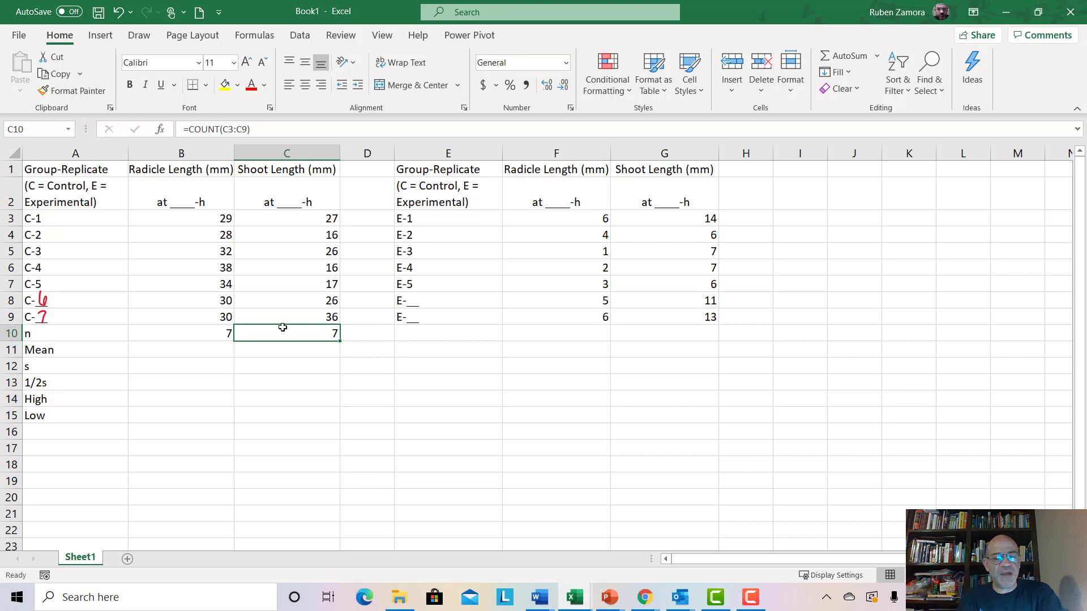
key("ctrl+c")
key("Right")
key("Right")
key("Right")
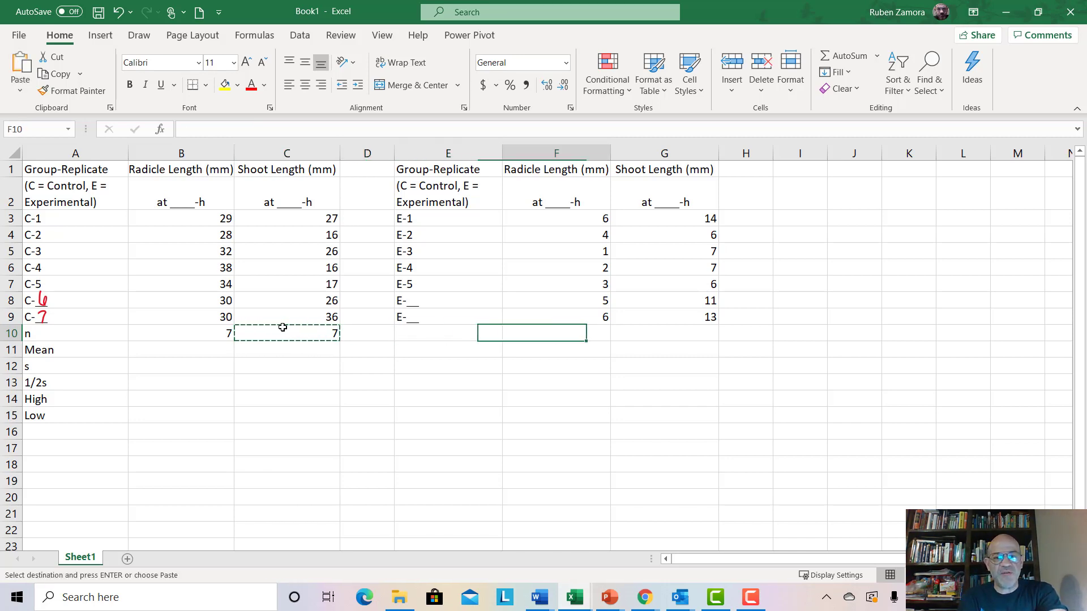
key("shift+Right")
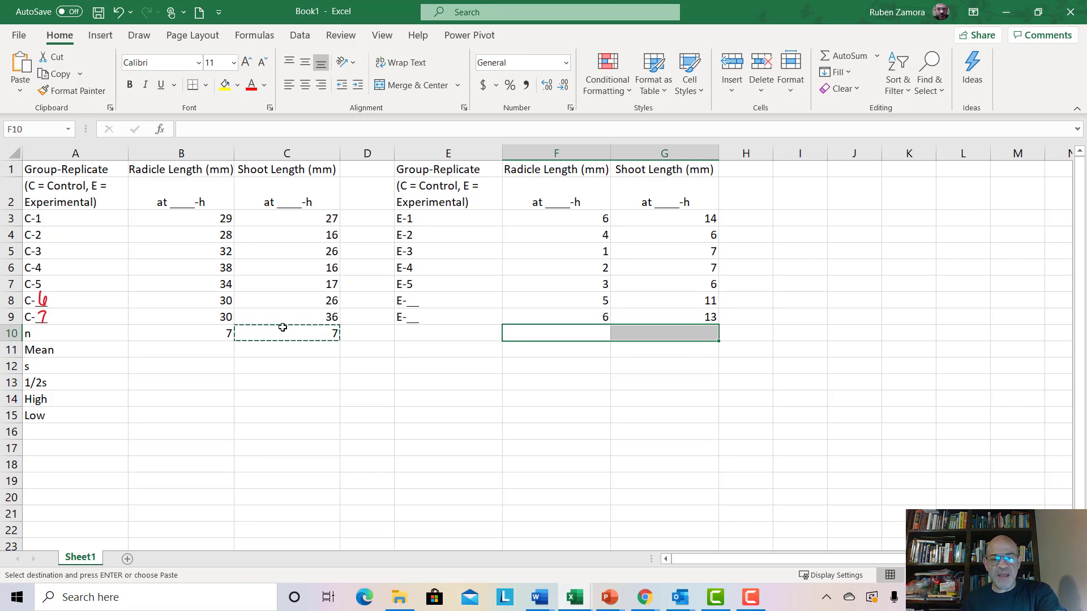
key("ctrl+v")
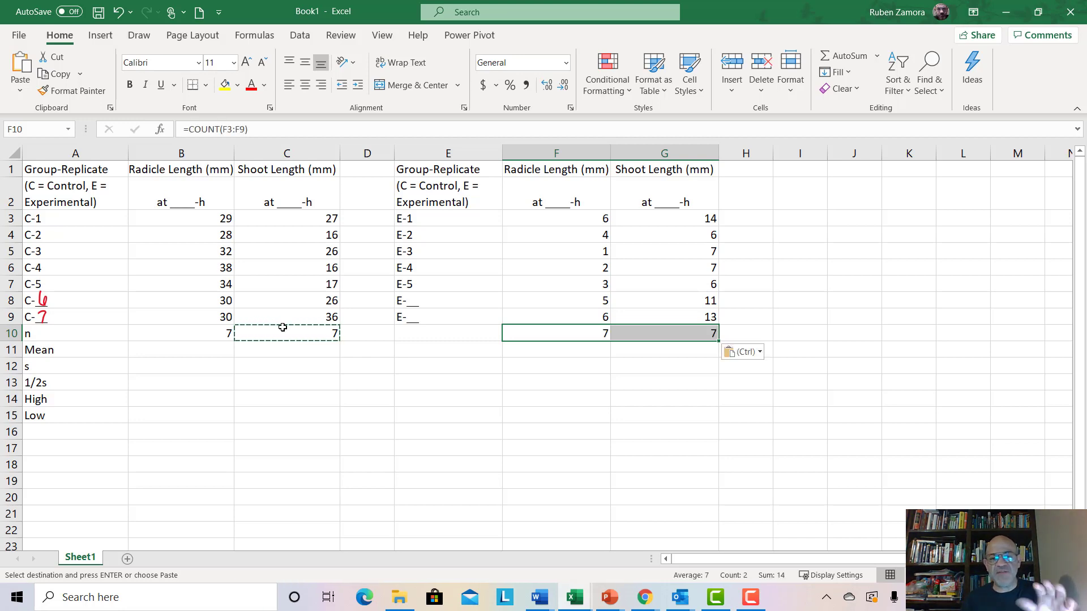
left_click(371, 442)
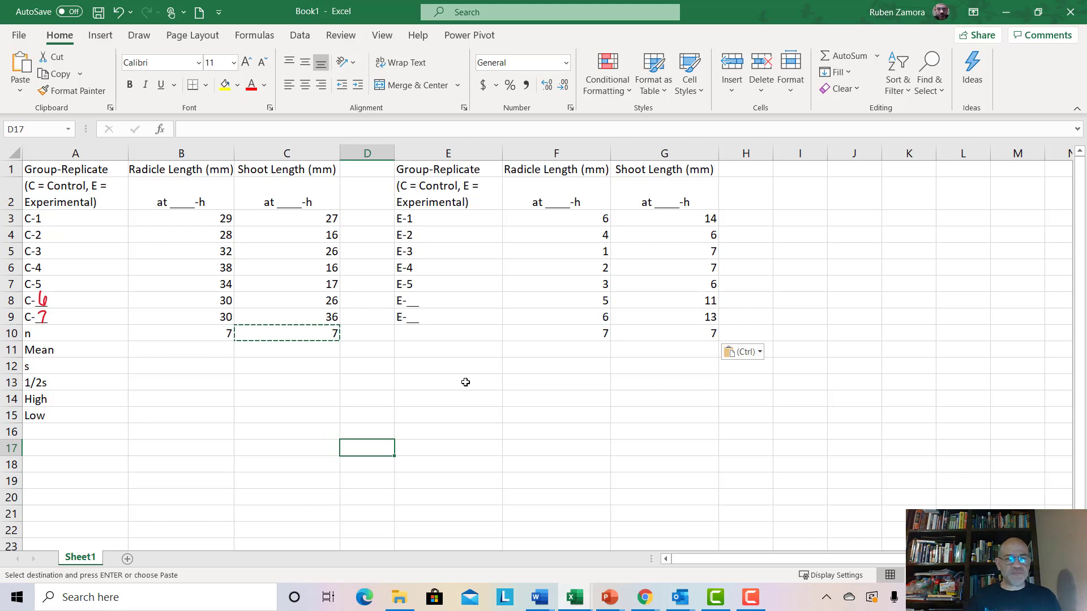
- Shade the statistics block A10:G15 with the light gray theme fill color
left_click_drag(79, 337, 699, 418)
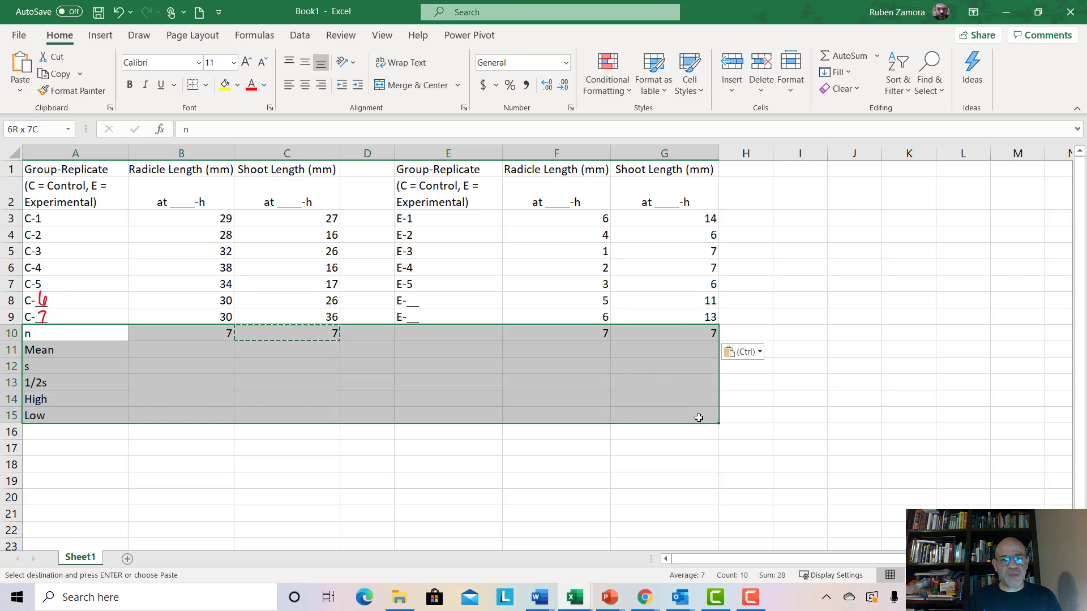
left_click(240, 89)
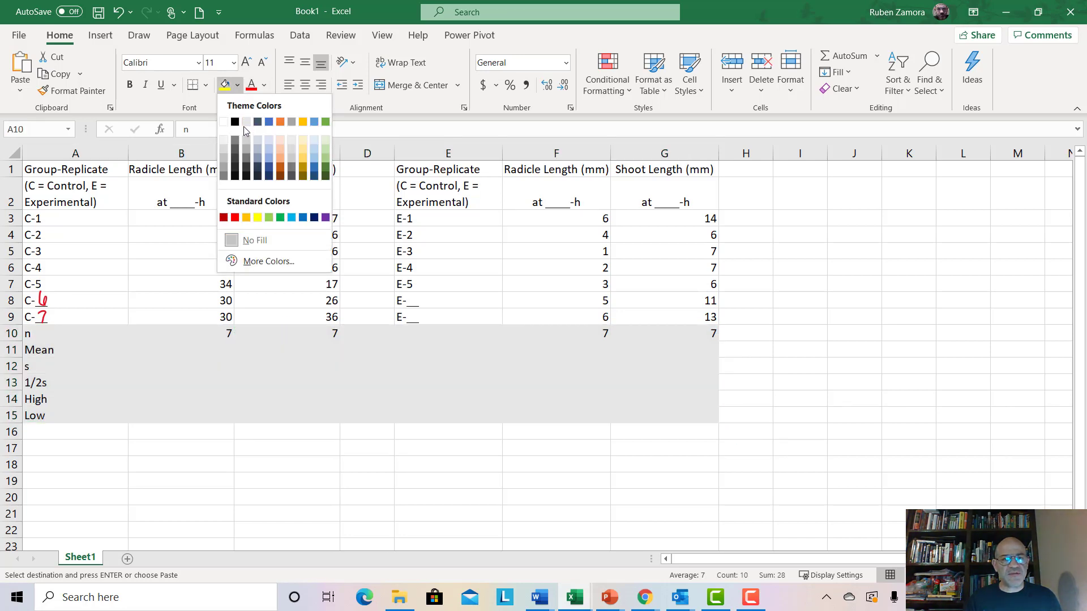
left_click(246, 122)
- Apply all borders to every cell of the worksheet
left_click(12, 153)
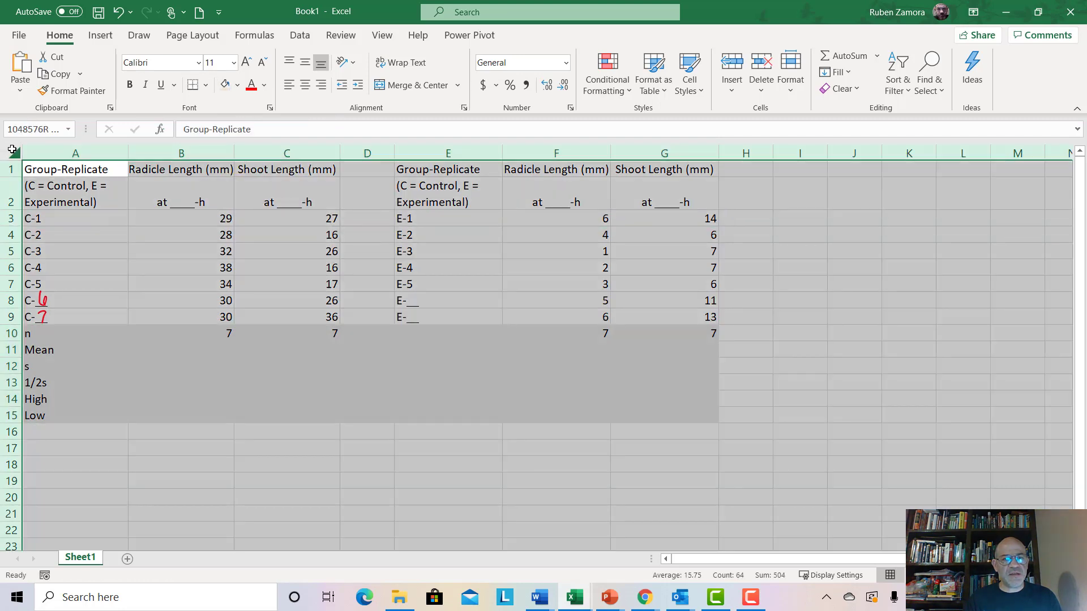
left_click(206, 85)
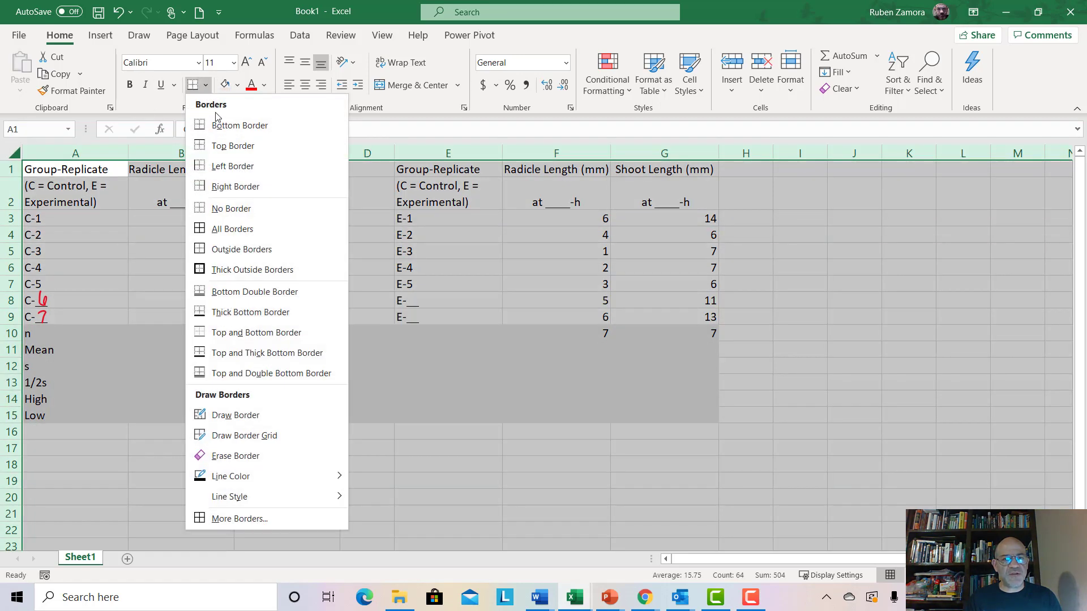
left_click(227, 228)
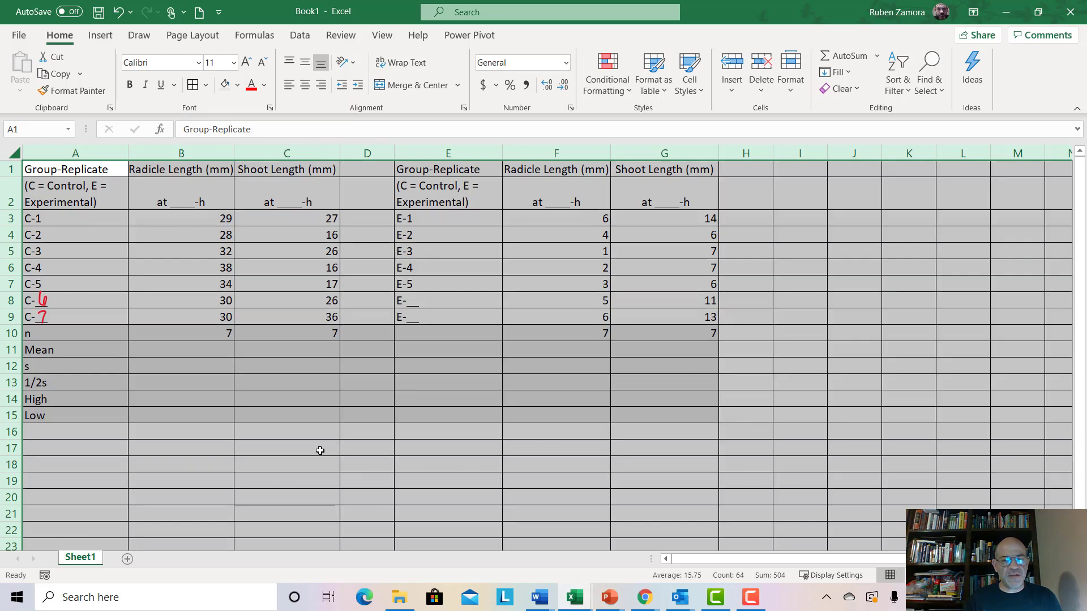
left_click(317, 452)
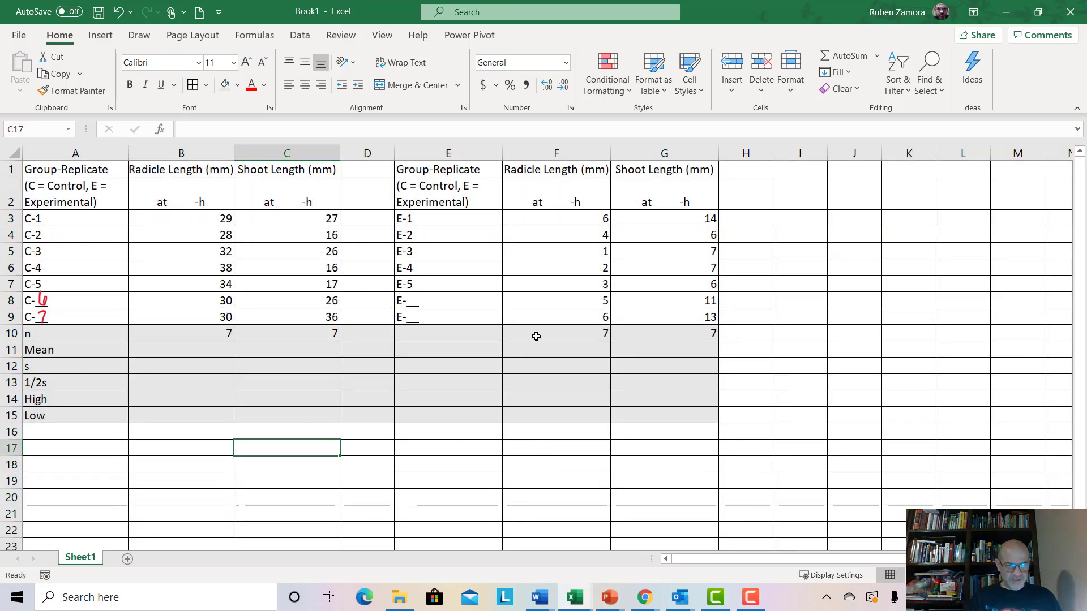
- Handwrite 72 in the blank hour fields of the radicle and shoot length headings in row 2 for both groups
left_click(153, 347)
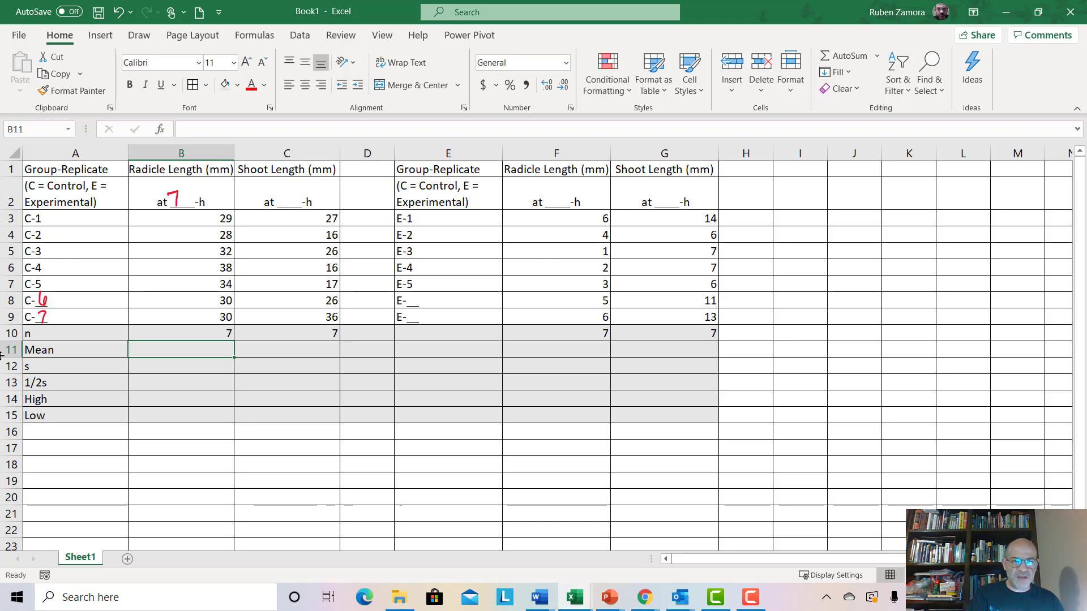
mouse_move(284, 186)
left_mouse_down()
mouse_move(279, 202)
mouse_move(298, 203)
left_mouse_up()
mouse_move(546, 189)
left_mouse_down()
mouse_move(548, 209)
mouse_move(568, 205)
left_mouse_up()
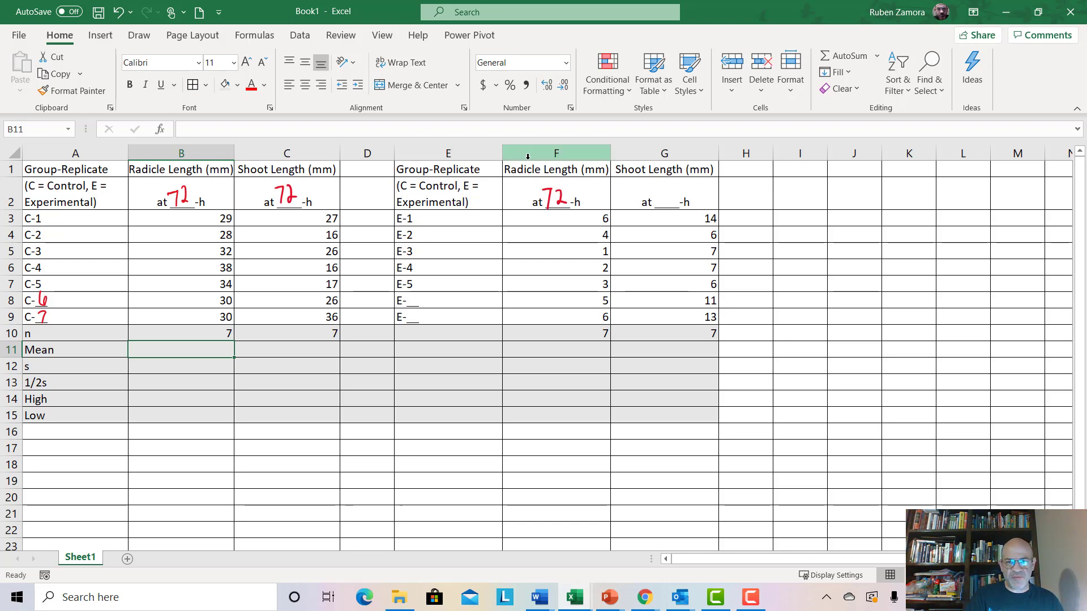
left_click_drag(665, 187, 674, 202)
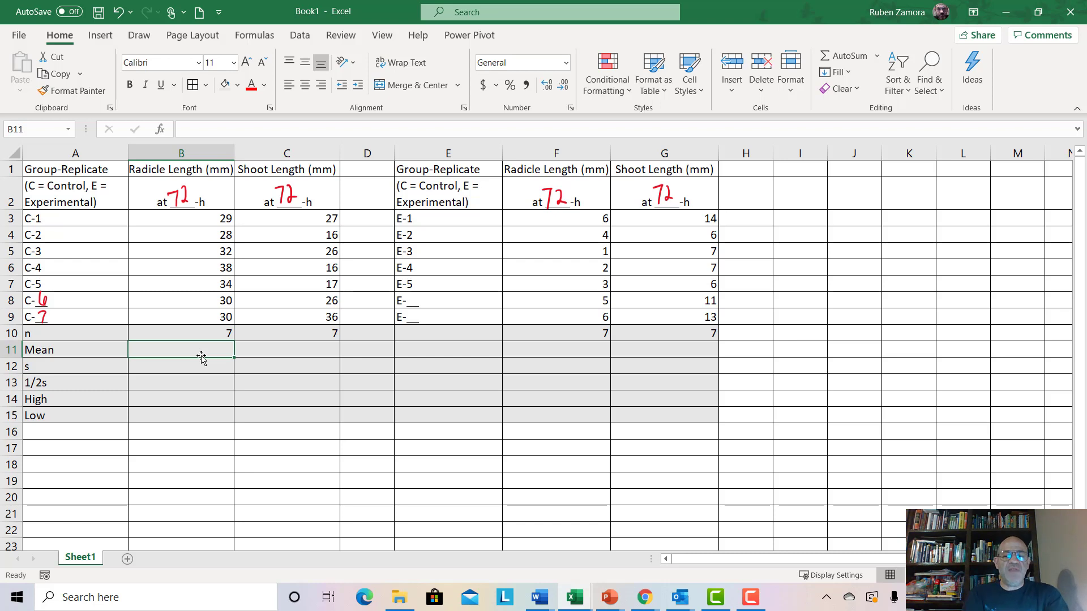
- Calculate the mean control radicle length in B11 with the AVERAGE function over B3:B9
type("=")
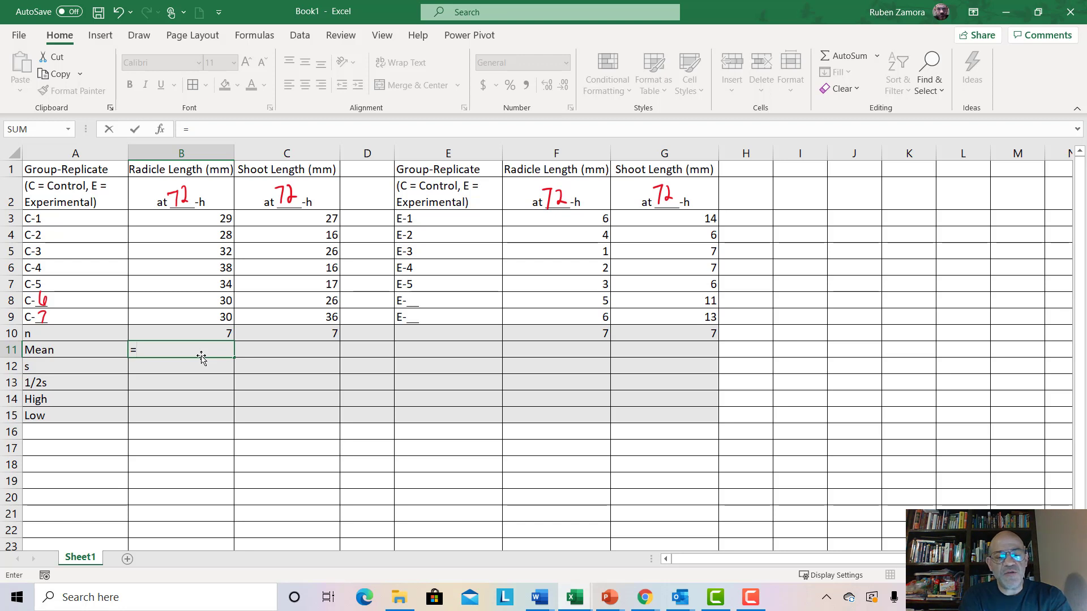
type("avera")
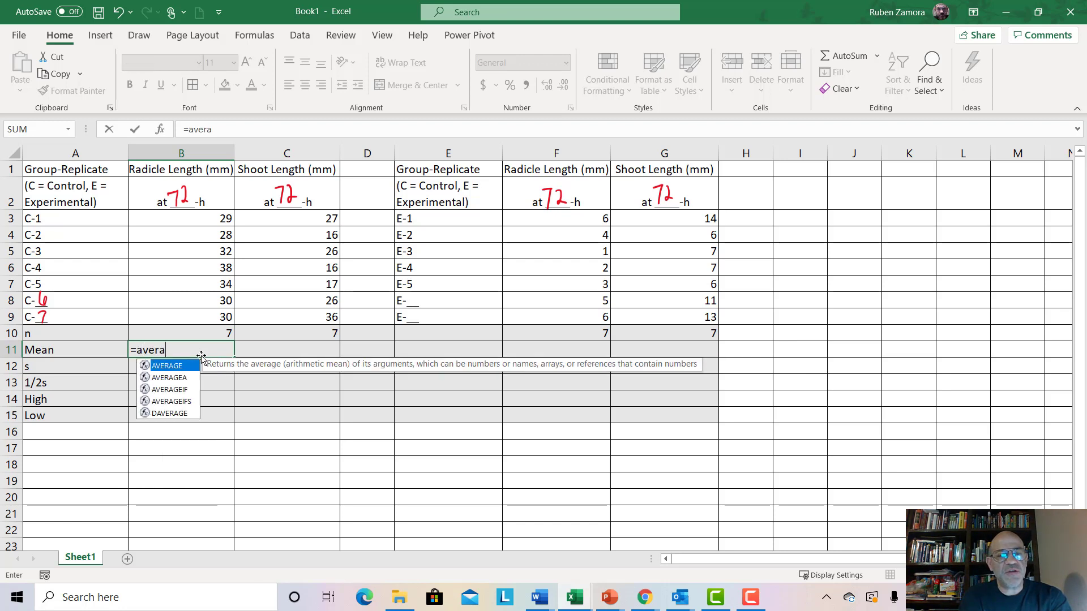
type("g")
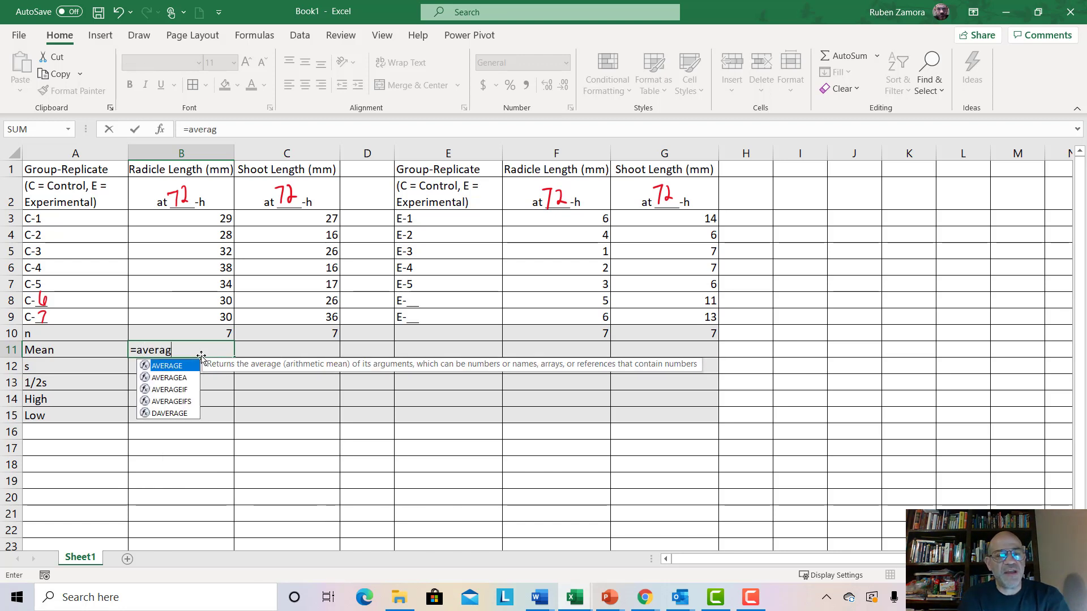
double_click(174, 367)
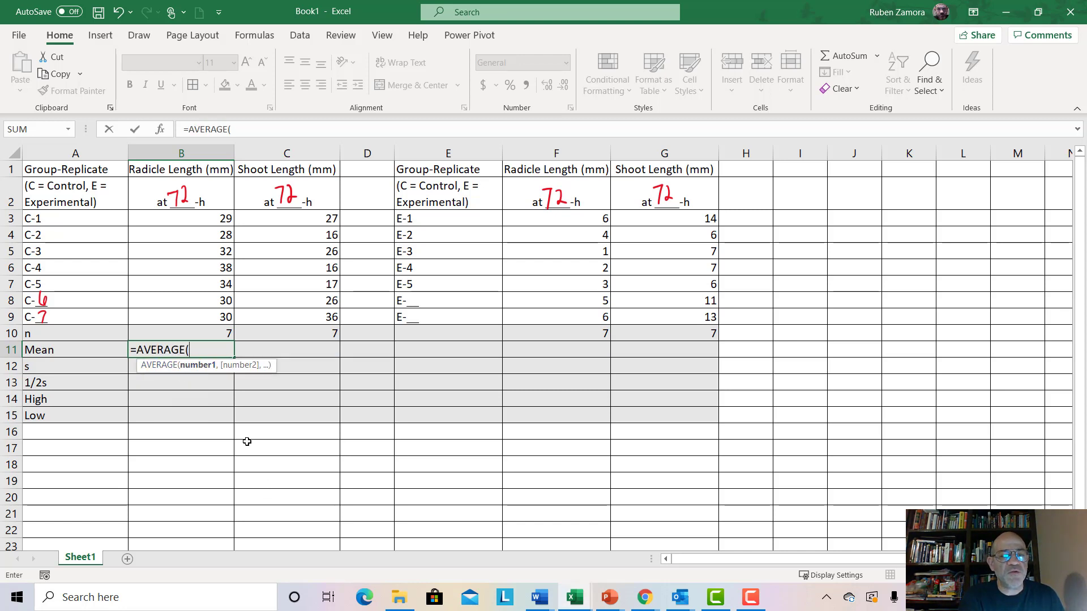
left_click_drag(207, 222, 185, 316)
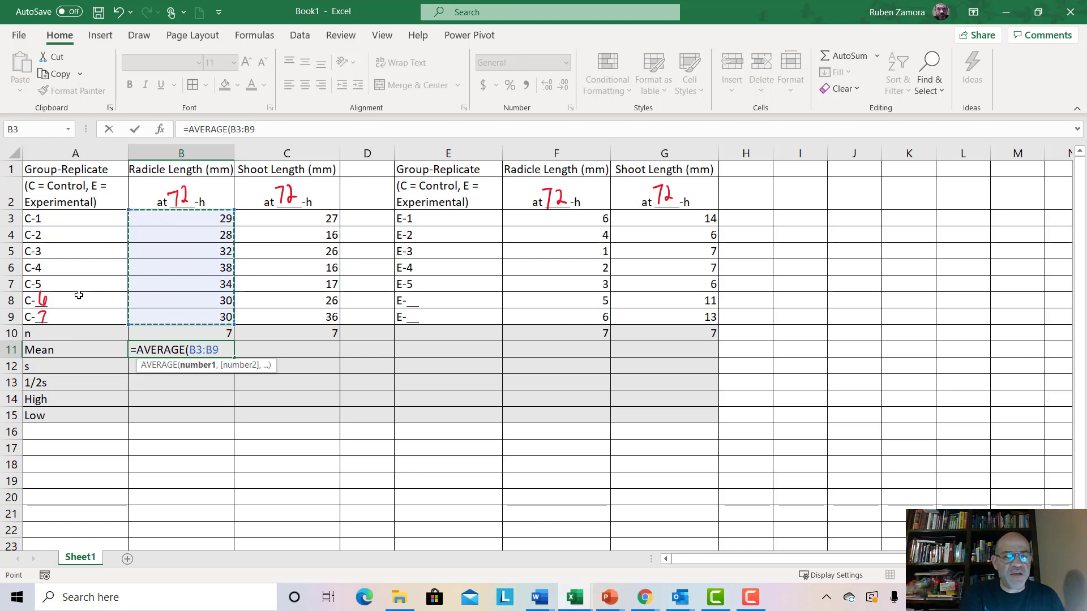
key("Return")
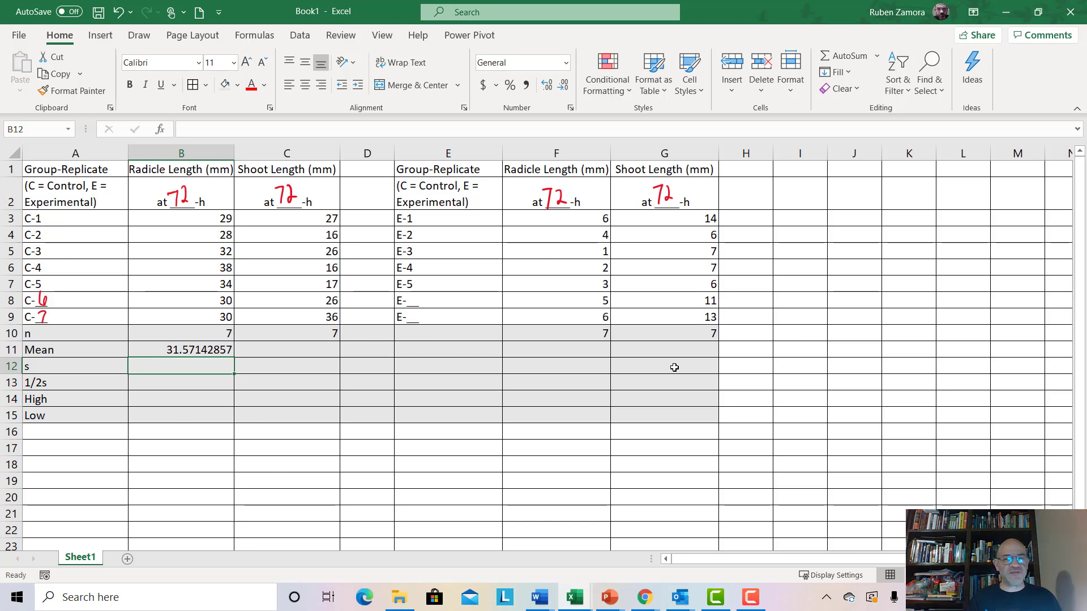
- Calculate the sample standard deviation of the control radicle lengths in B12 with STDEV.S over B3:B9
left_click(39, 367)
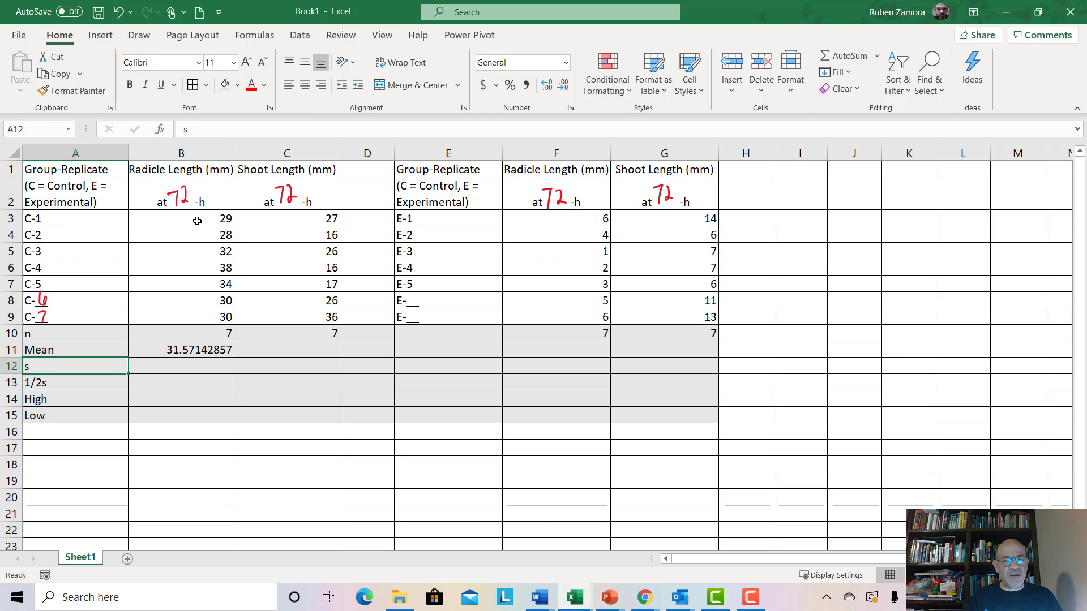
left_click_drag(197, 221, 193, 311)
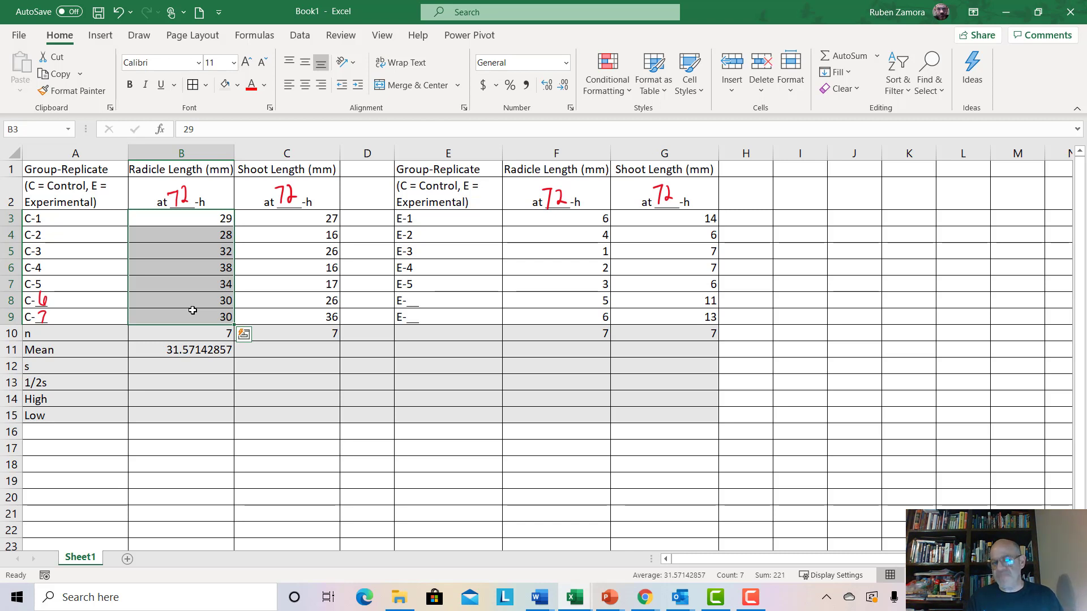
left_click(187, 225)
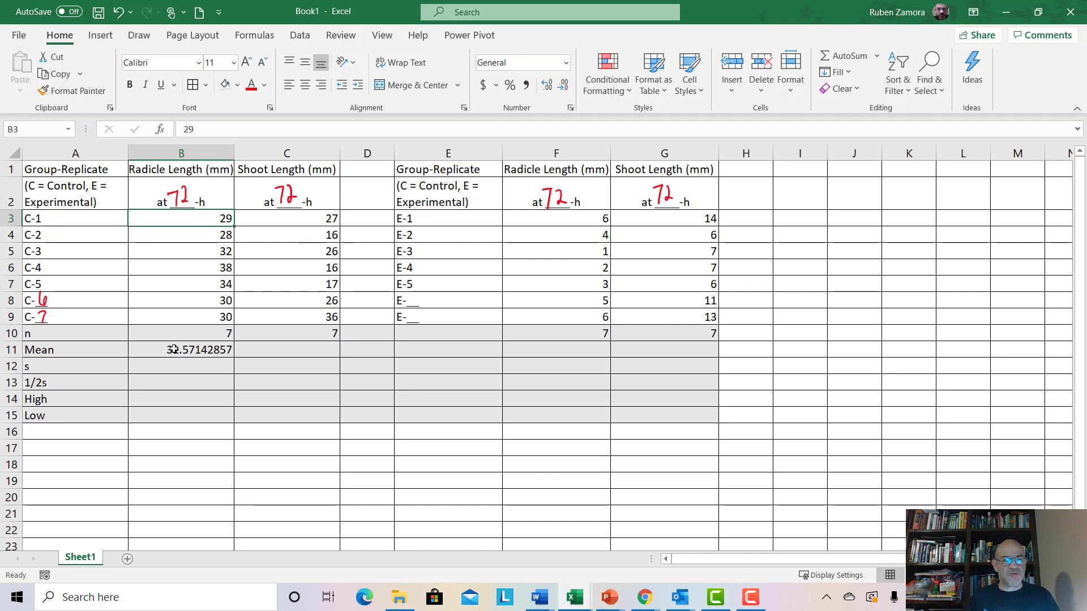
left_click(163, 367)
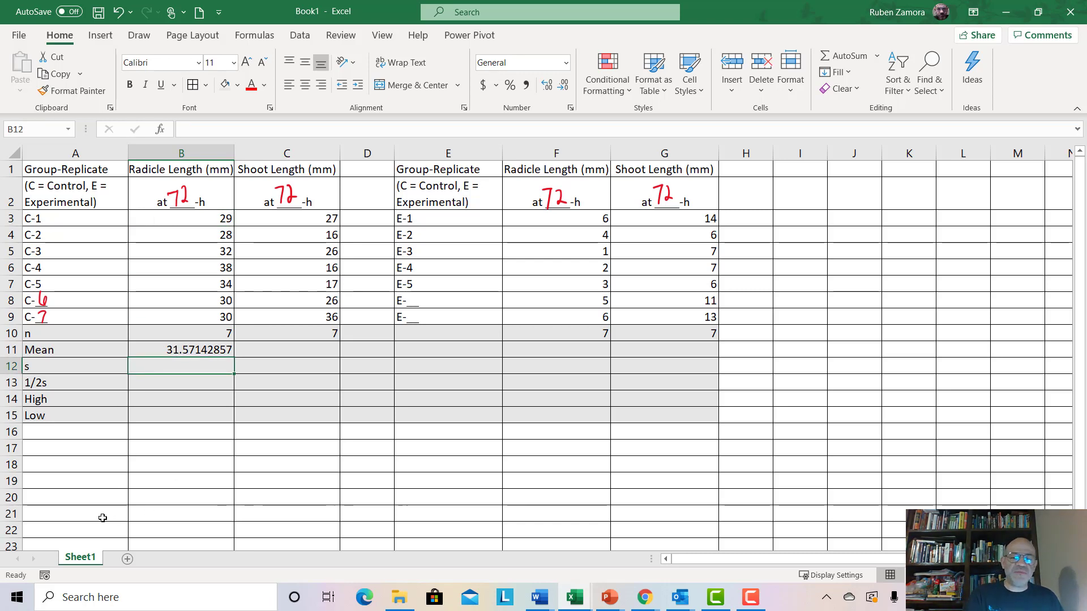
type("=")
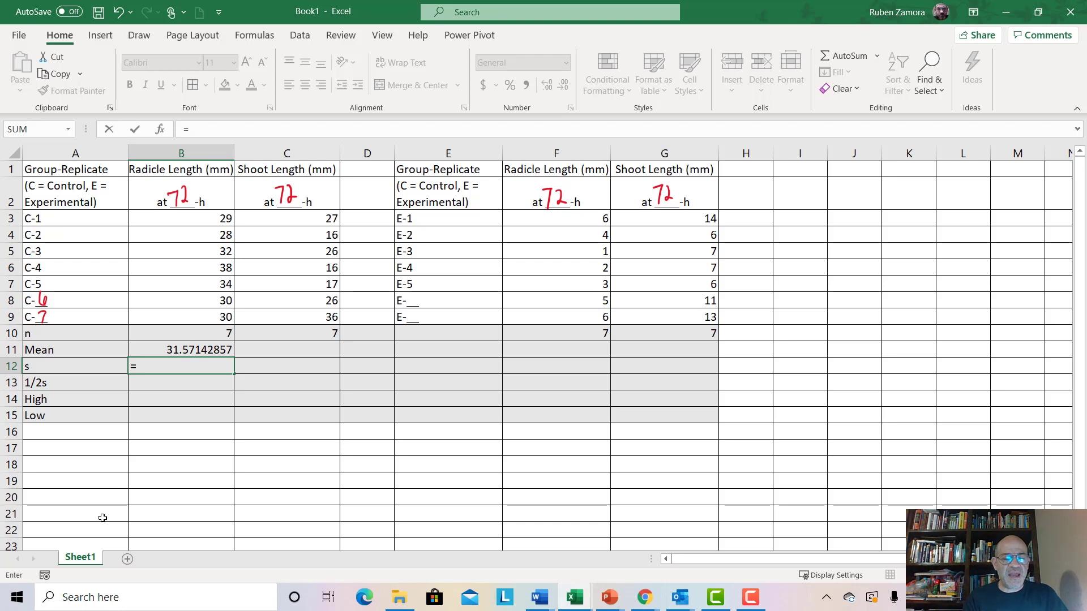
type("st")
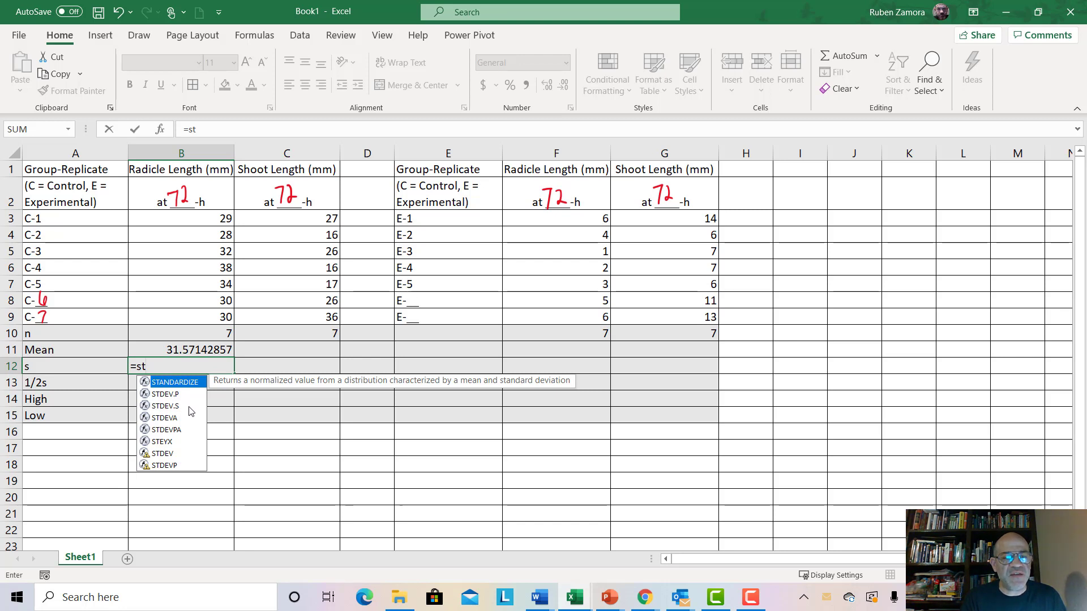
left_click(190, 406)
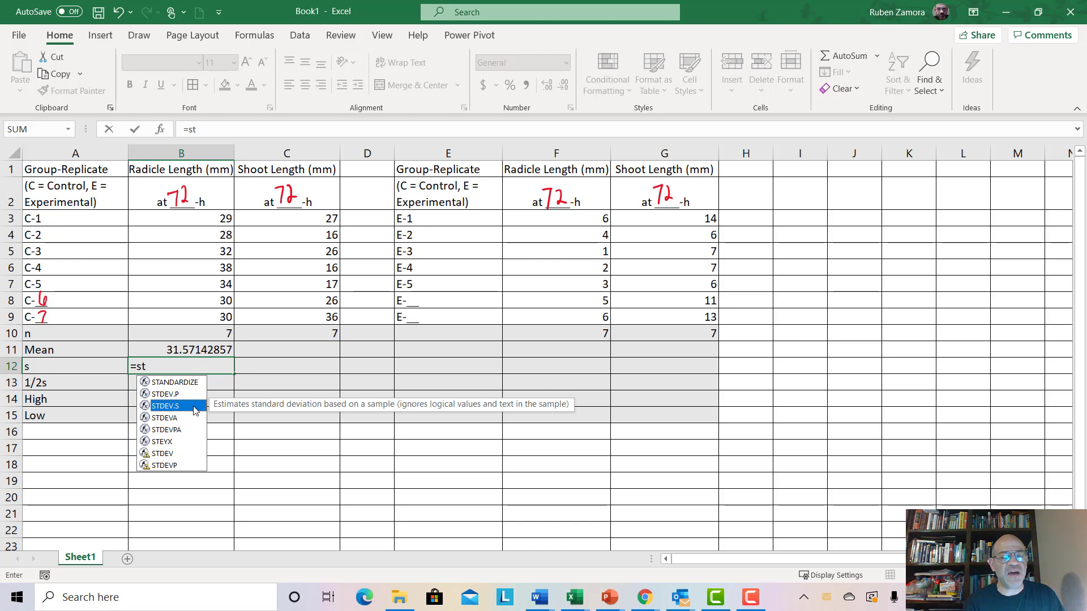
double_click(170, 406)
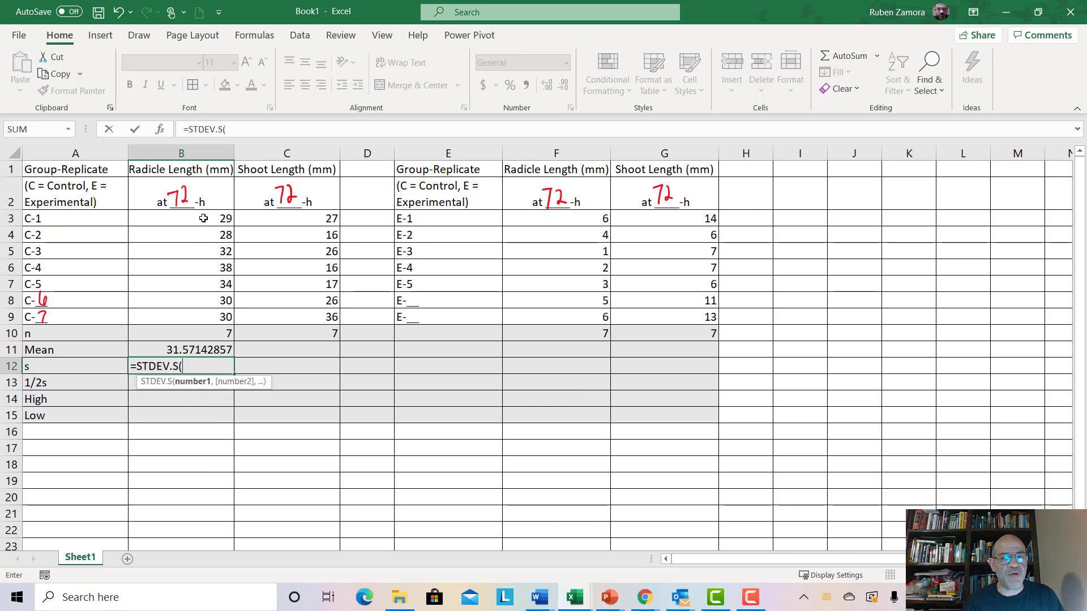
left_click_drag(203, 219, 193, 315)
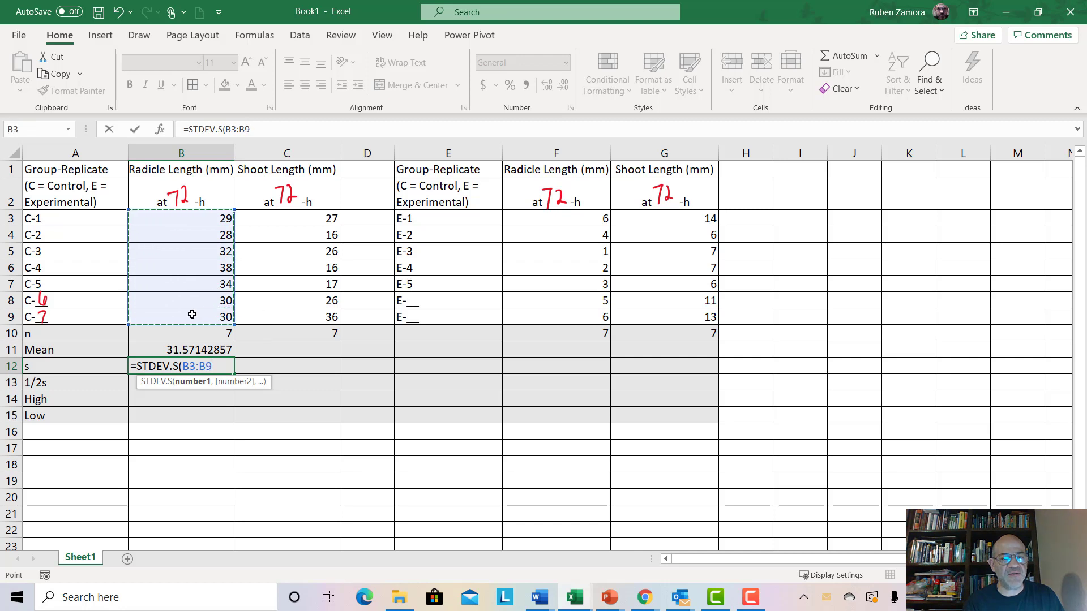
key("Return")
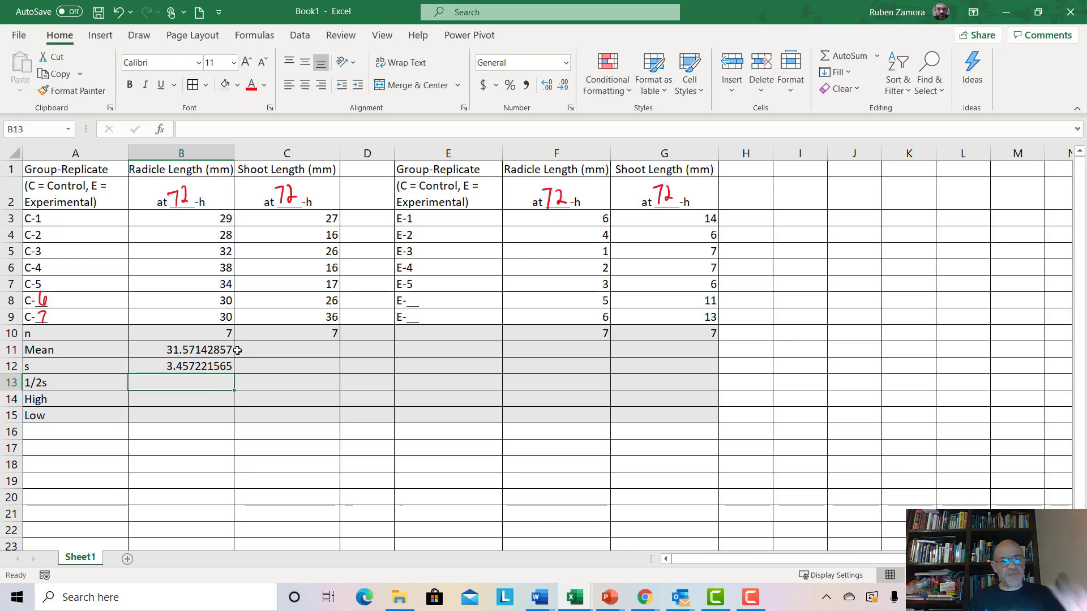
- Format the control radicle mean and standard deviation in B11:B12 to one decimal place
left_click_drag(214, 351, 210, 365)
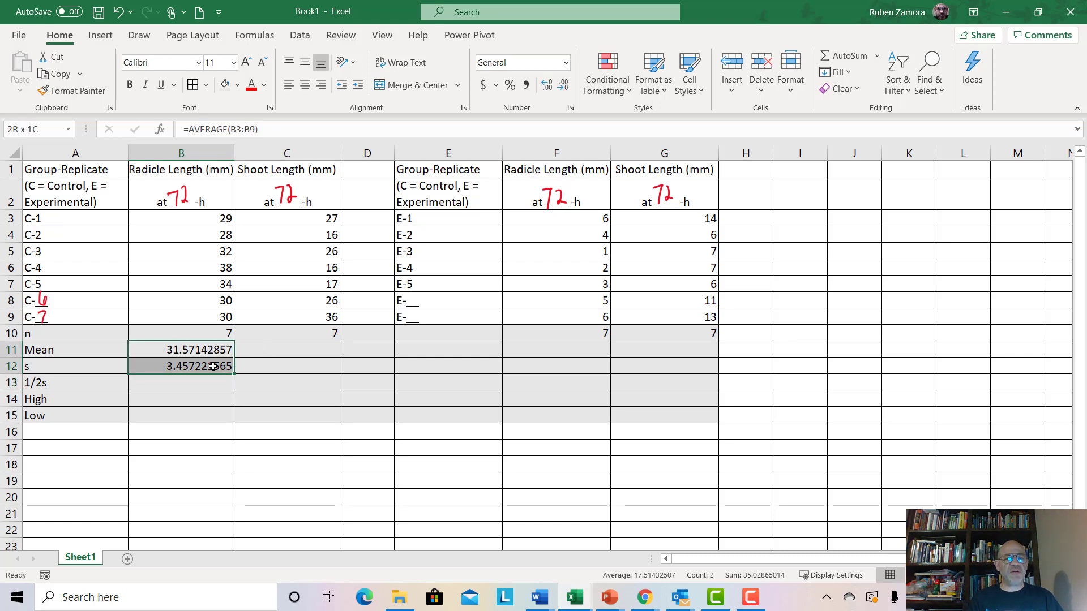
left_click(564, 86)
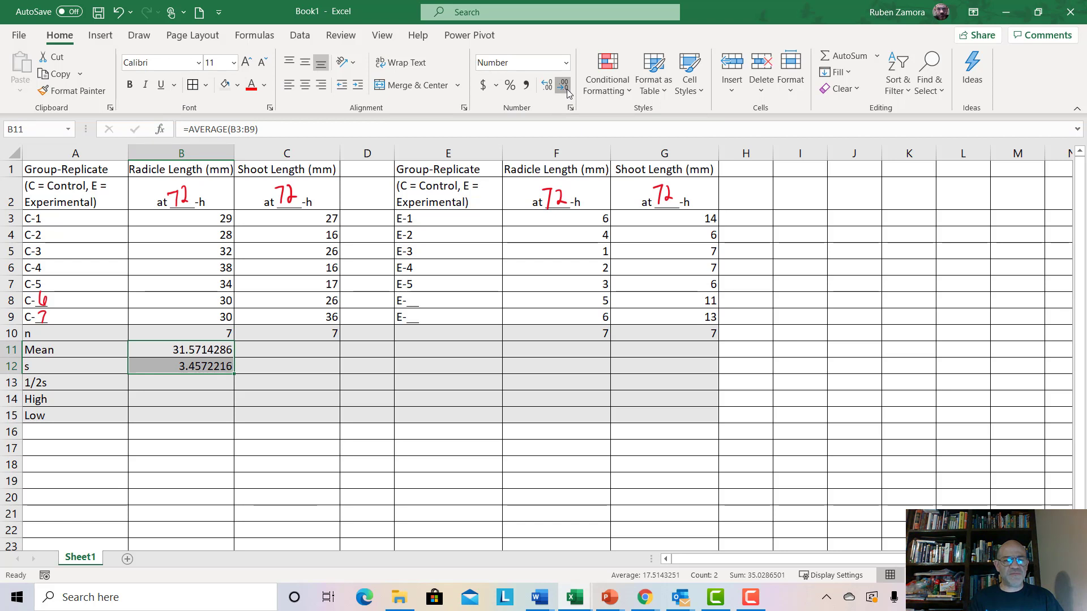
left_click(564, 86)
left_click(564, 86)
left_click(564, 85)
left_click(566, 88)
left_click(566, 87)
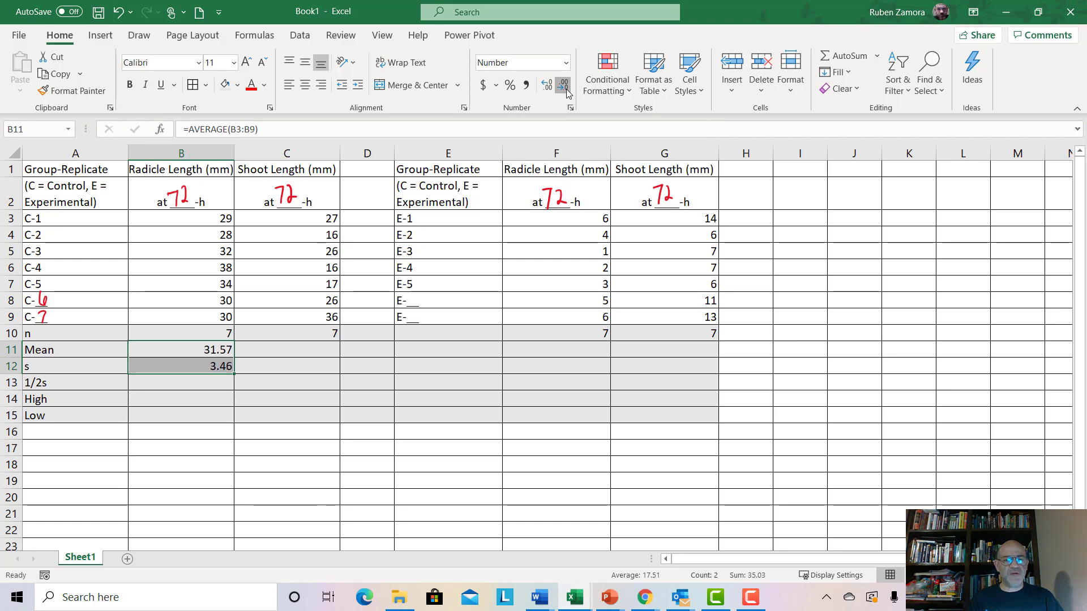
left_click(565, 88)
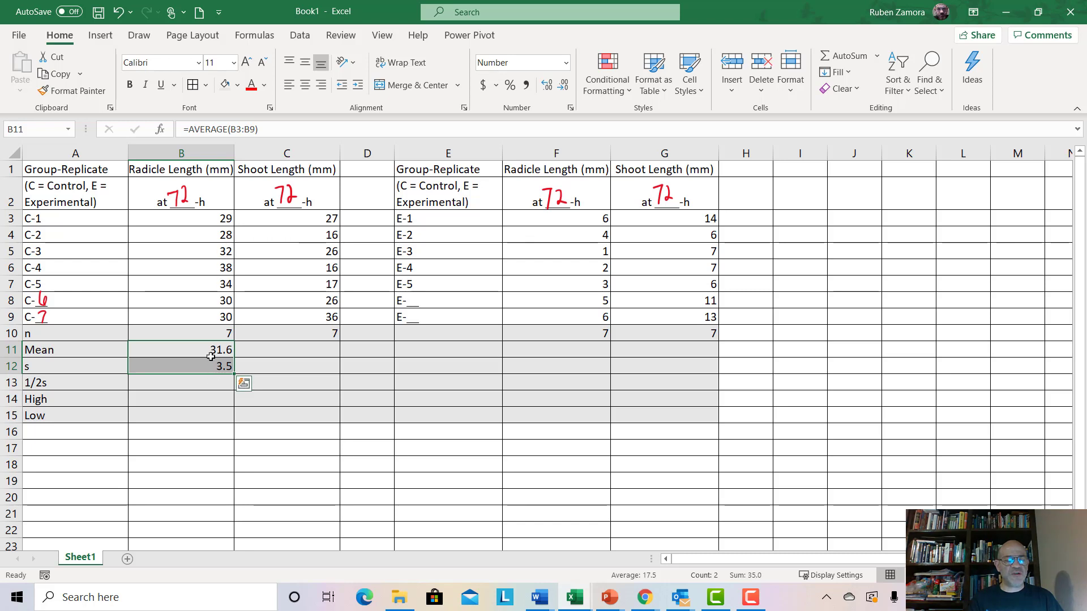
- Handwrite the expression x̄ ± ½ s in red in the empty area around F18:G20 below the experimental data
left_click(209, 385)
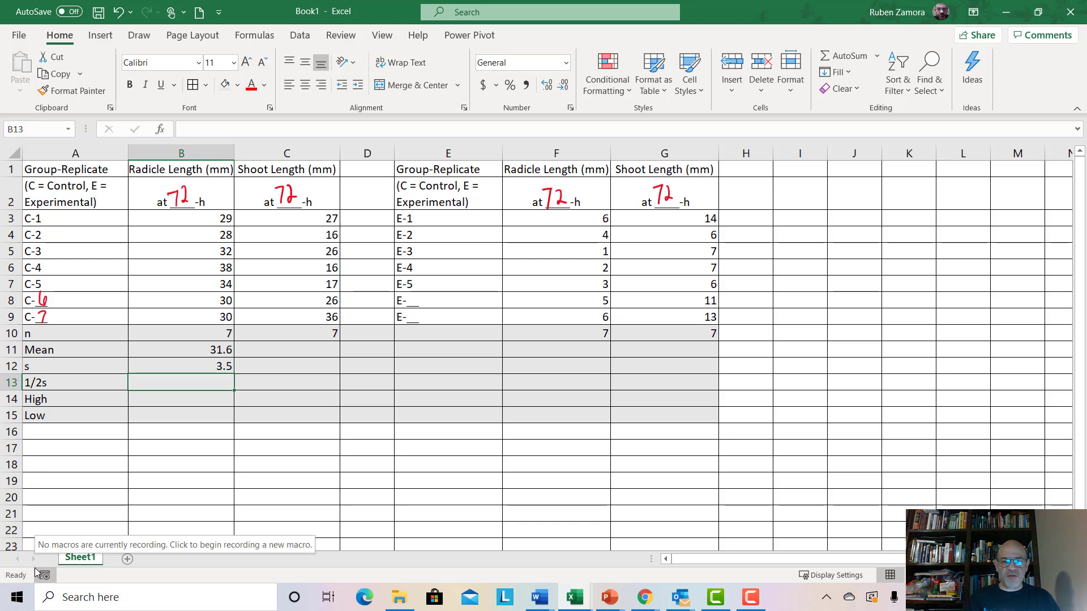
mouse_move(557, 479)
left_mouse_down()
mouse_move(566, 500)
mouse_move(554, 499)
left_mouse_up()
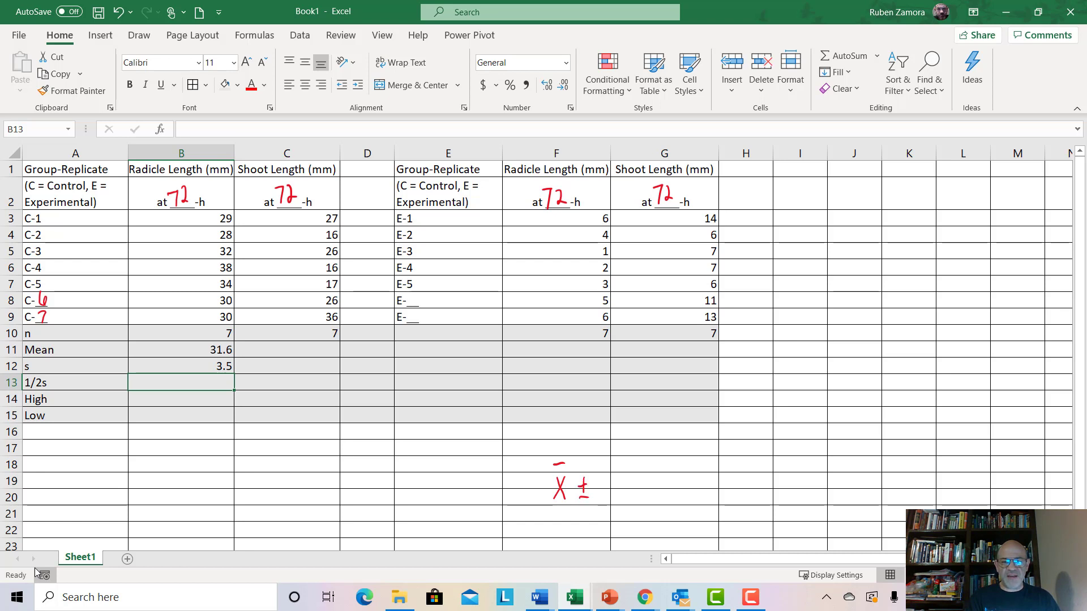
left_click_drag(628, 483, 634, 481)
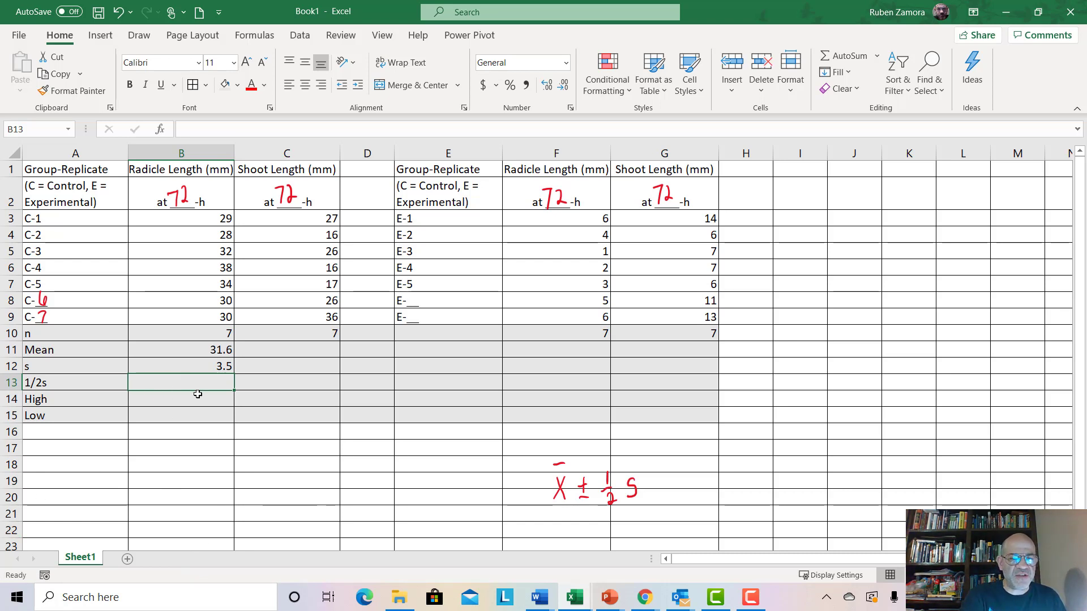
- Calculate half the standard deviation of the control radicle lengths in B13 with =0.5*B12
left_click(53, 383)
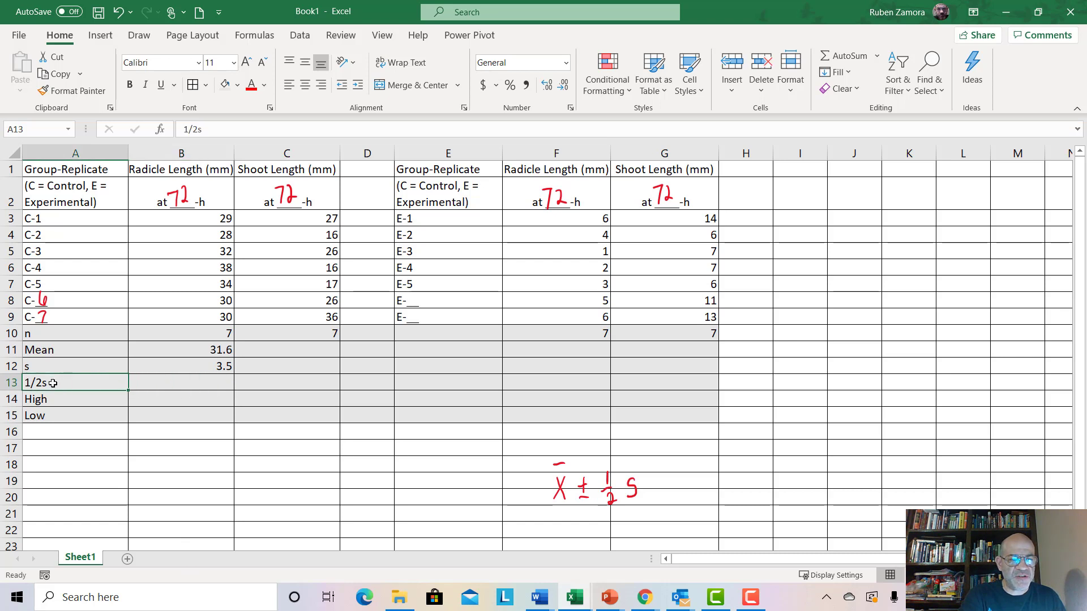
left_click(148, 383)
type("=")
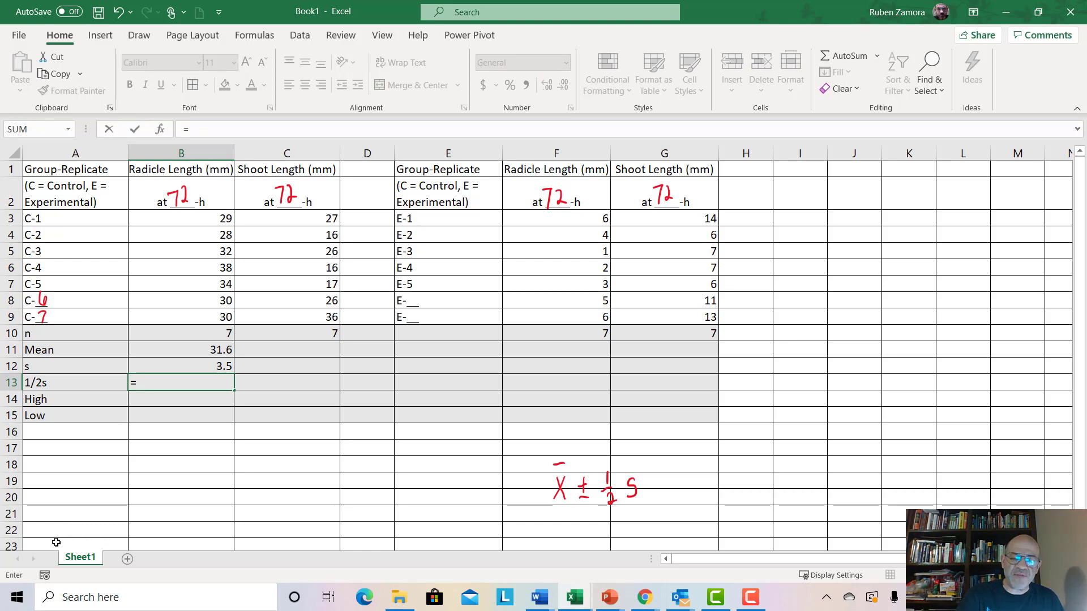
type("0.5*")
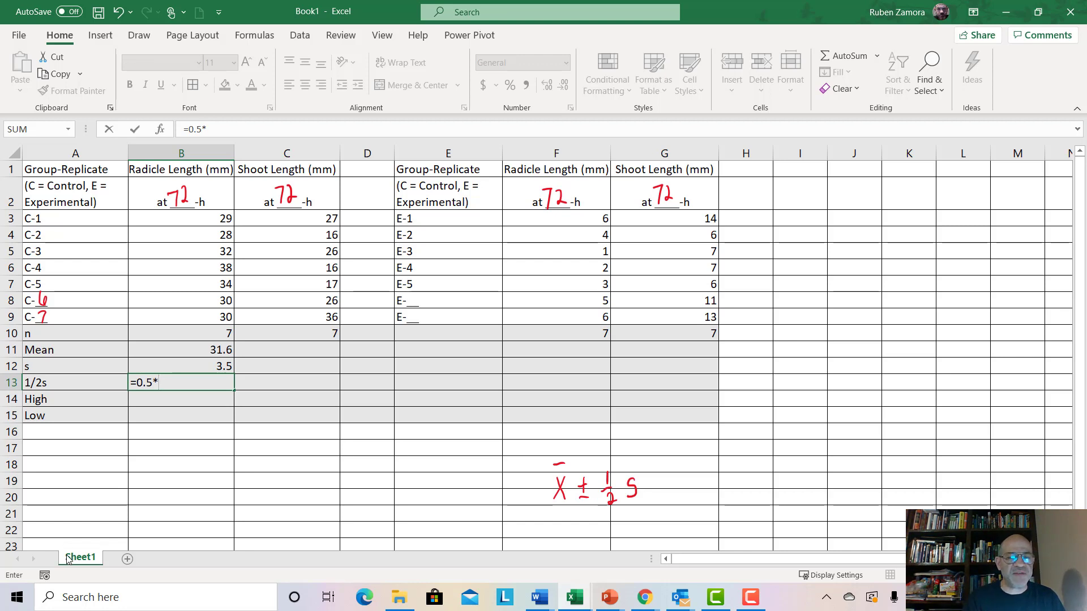
left_click(225, 369)
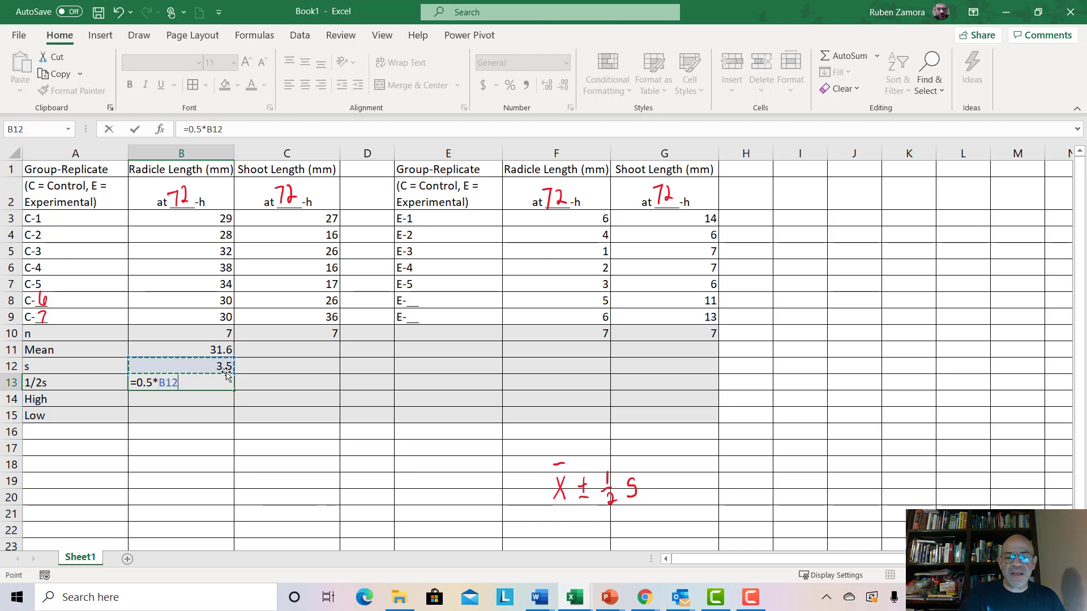
key("Return")
- Format the control radicle half standard deviation in B13 to one decimal place
left_click(210, 381)
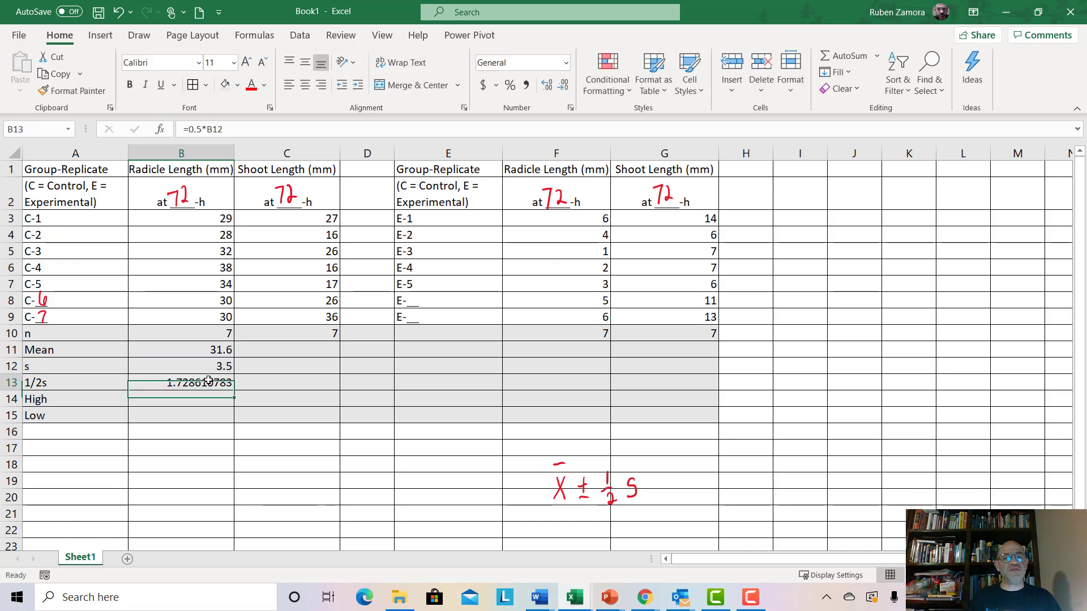
left_click(560, 86)
left_click(560, 86)
left_click(560, 86)
left_click(560, 86)
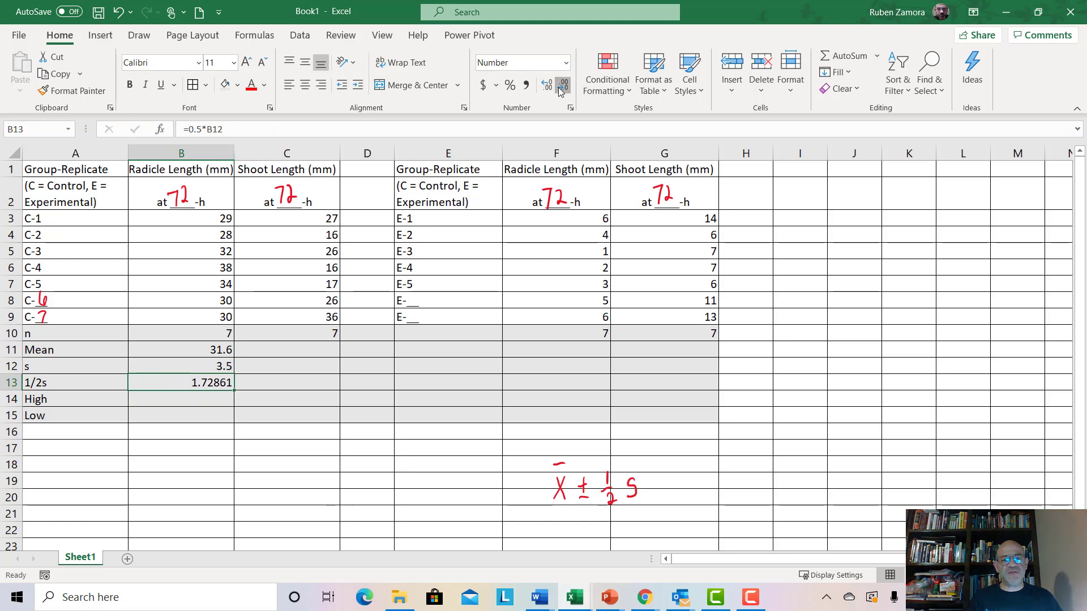
left_click(561, 86)
left_click(561, 86)
left_click(561, 86)
left_click(560, 86)
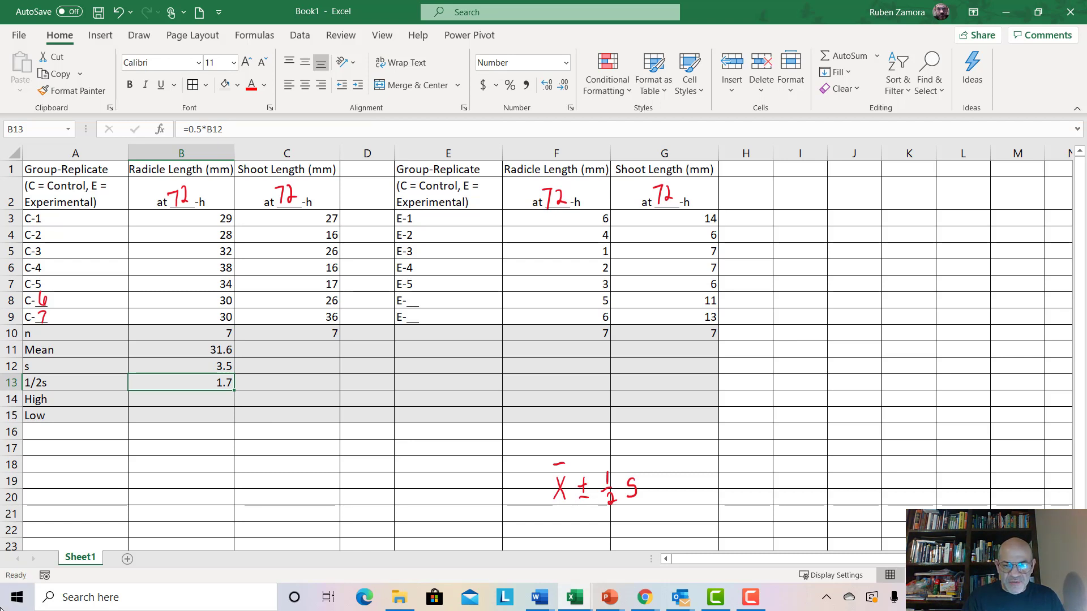
- Circle the ½ s, x̄ and ± parts of the handwritten expression and the control radicle values in B3:B9, and underline the heading in B1
left_click_drag(602, 467, 607, 514)
left_click_drag(643, 483, 619, 461)
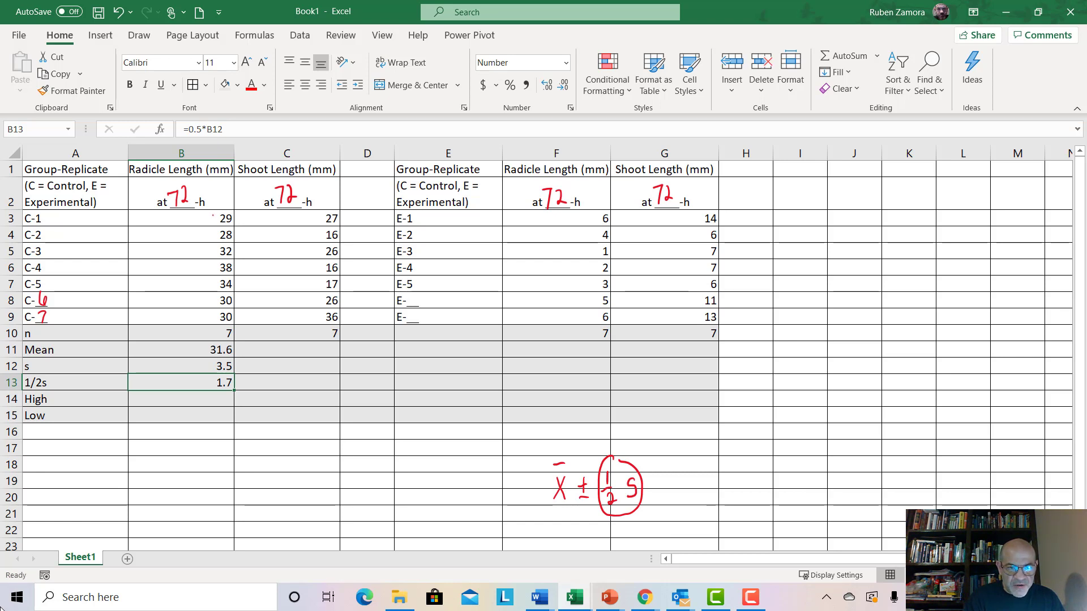
mouse_move(213, 216)
left_mouse_down()
mouse_move(216, 294)
mouse_move(240, 245)
mouse_move(231, 207)
mouse_move(214, 216)
left_mouse_up()
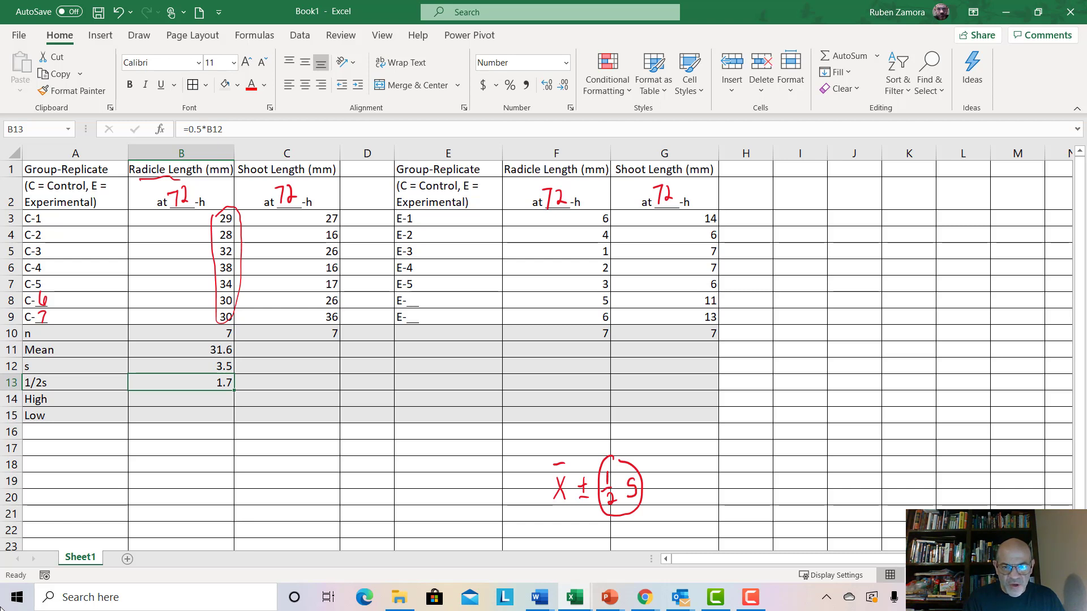
mouse_move(557, 448)
left_mouse_down()
mouse_move(568, 501)
mouse_move(561, 450)
left_mouse_up()
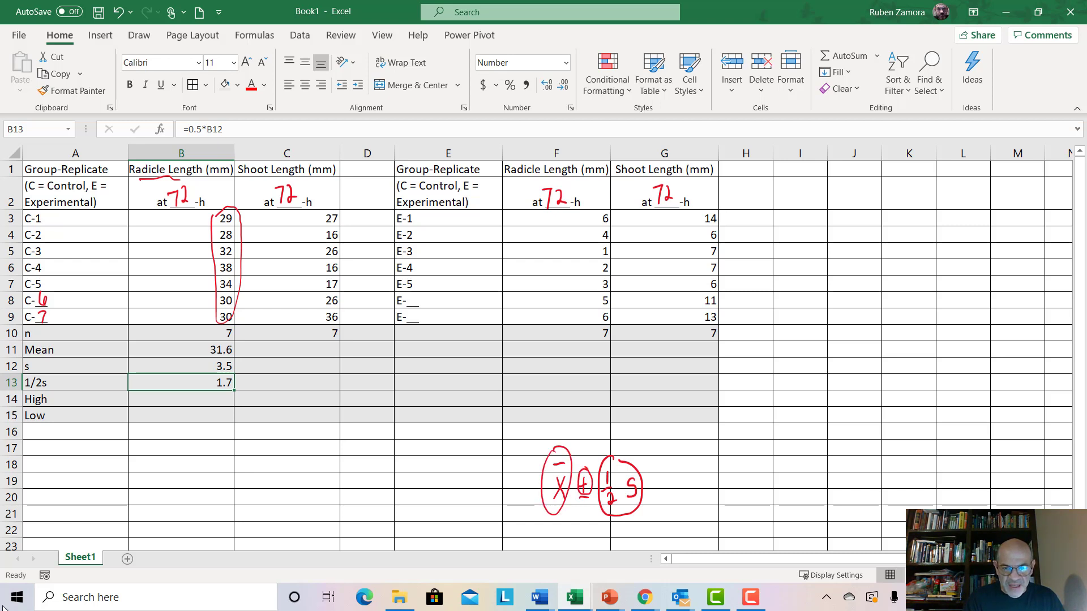
mouse_move(581, 512)
left_mouse_down()
mouse_move(578, 496)
mouse_move(546, 519)
left_mouse_up()
- Handwrite a second x̄ ± ½s beside the first, then mark the experimental replicate labels with a line and number the blank ones 6 and 7
mouse_move(703, 482)
left_mouse_down()
mouse_move(716, 508)
mouse_move(704, 509)
left_mouse_up()
left_click_drag(705, 463, 719, 459)
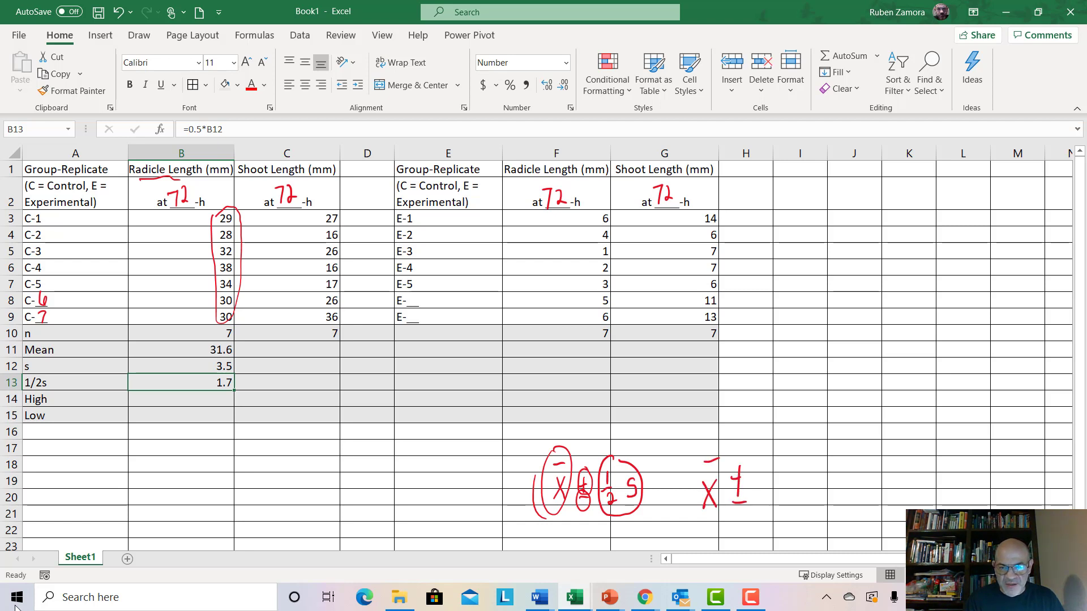
left_click_drag(768, 490, 784, 497)
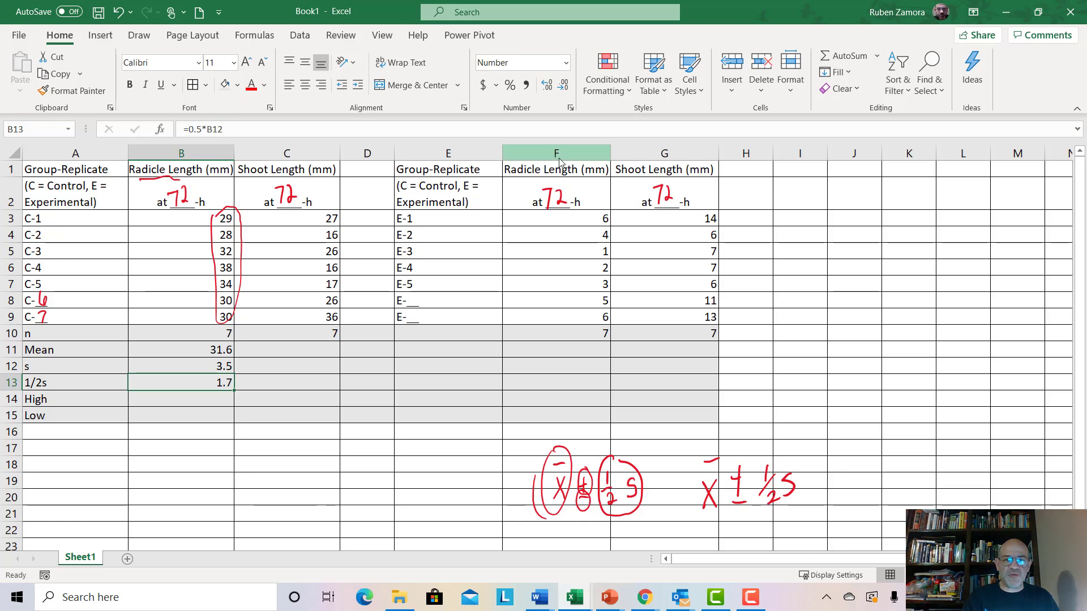
left_click_drag(393, 205, 391, 307)
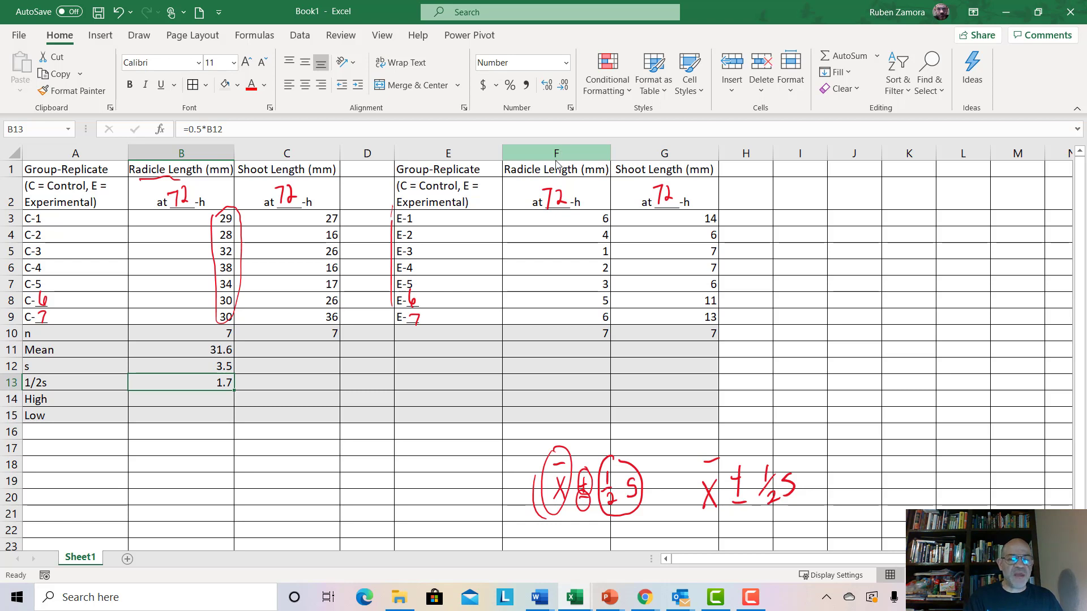
- Calculate the control radicle High in B14 as the mean plus half the standard deviation, =B11+B13
left_click(194, 399)
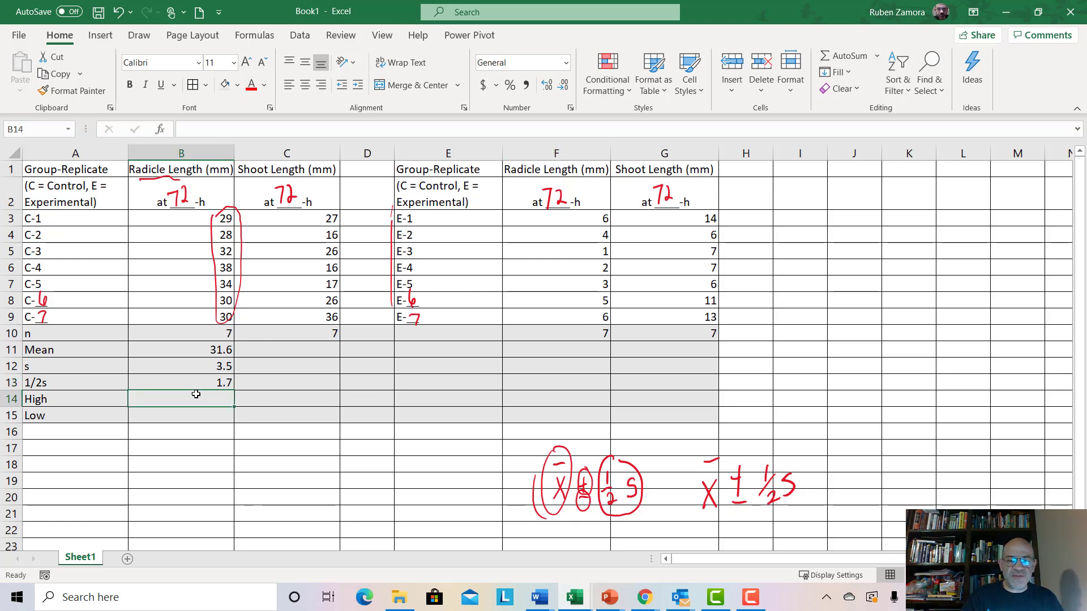
type("=")
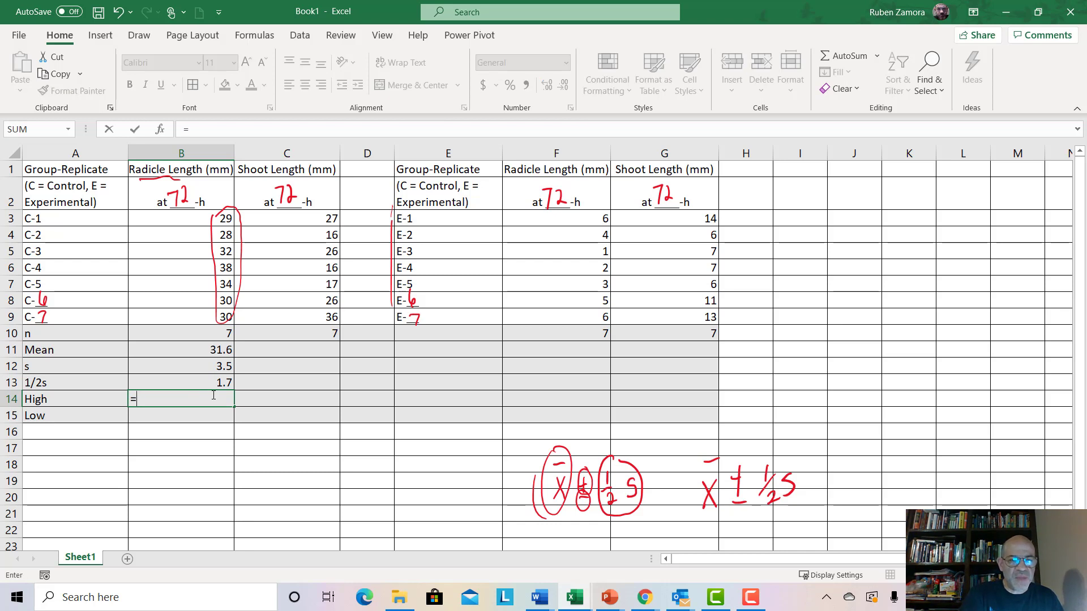
left_click(215, 351)
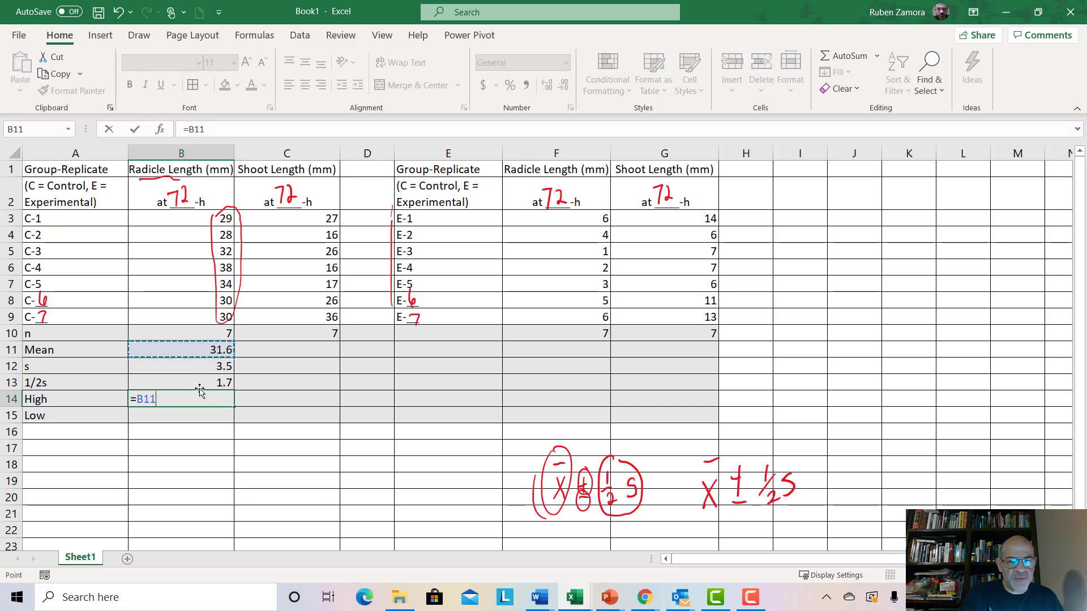
type("+")
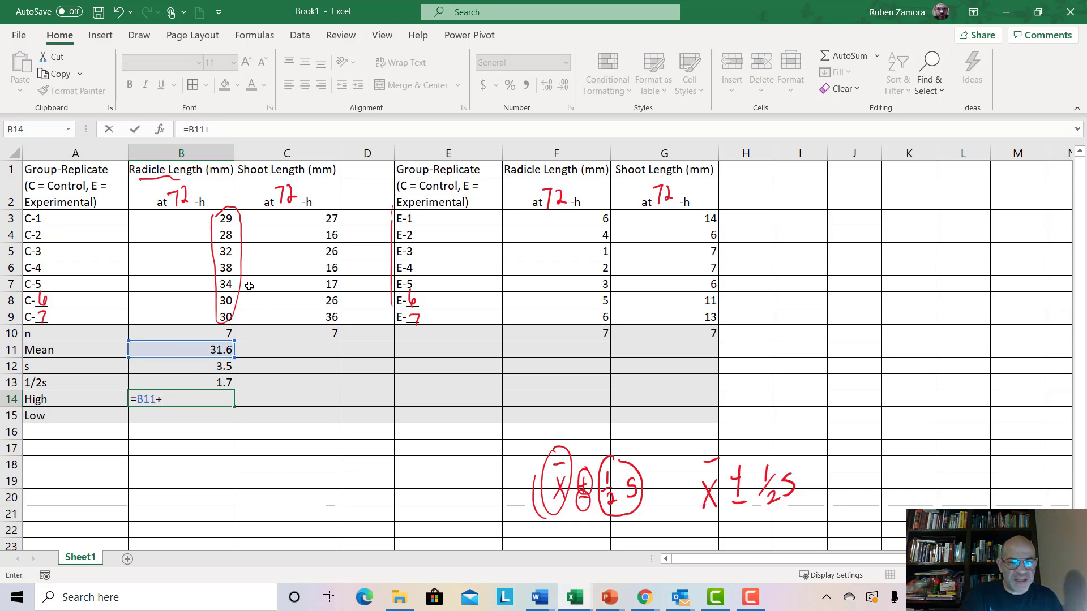
left_click(204, 383)
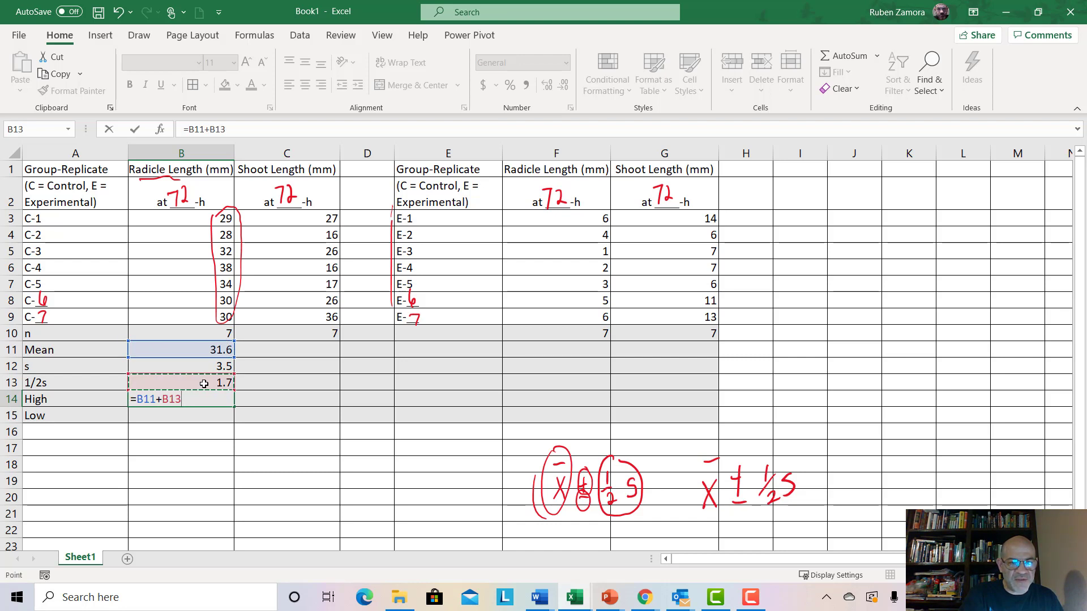
key("Return")
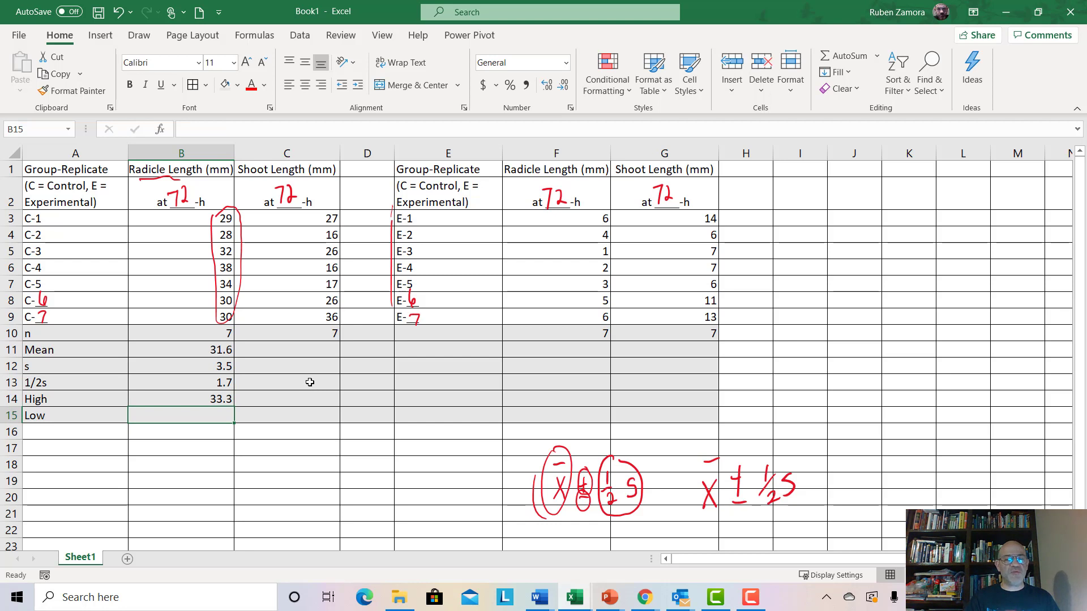
- Calculate the control radicle Low in B15 as the mean minus half the standard deviation, =B11-B13
type("=")
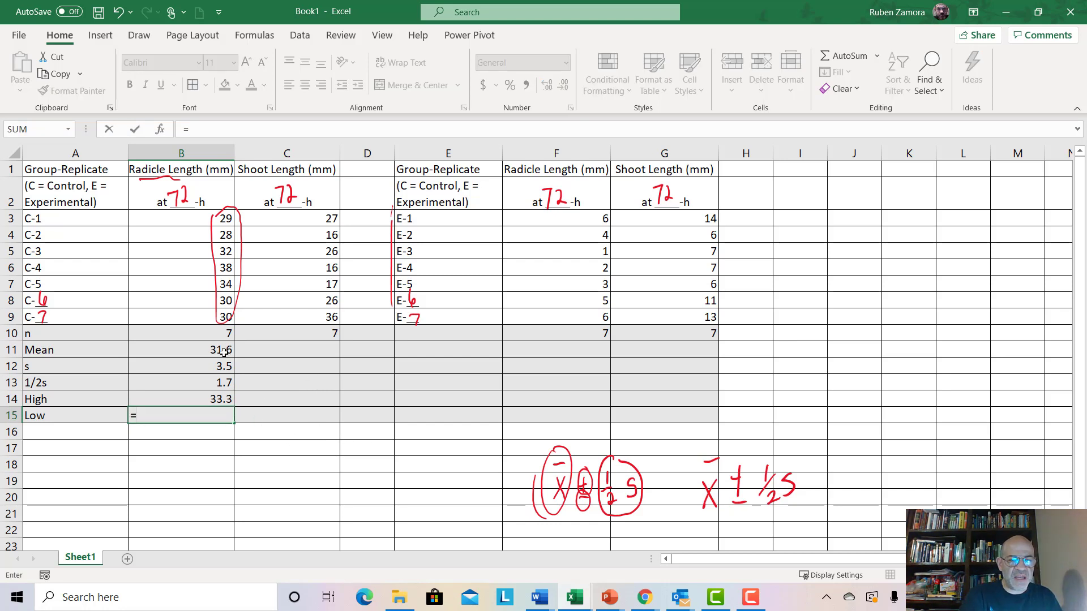
left_click(224, 353)
type("-")
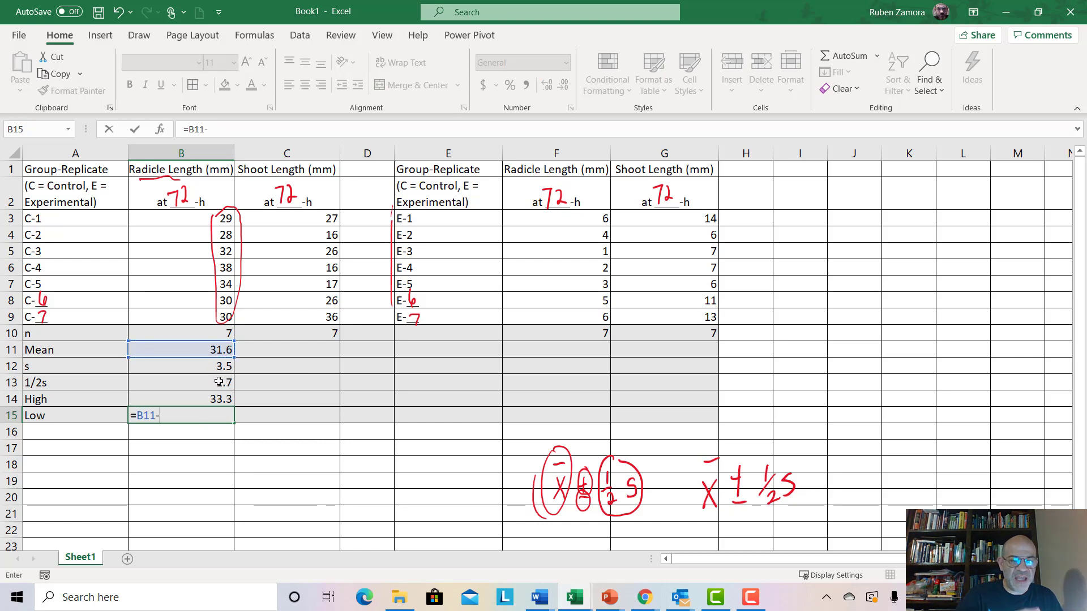
left_click(216, 385)
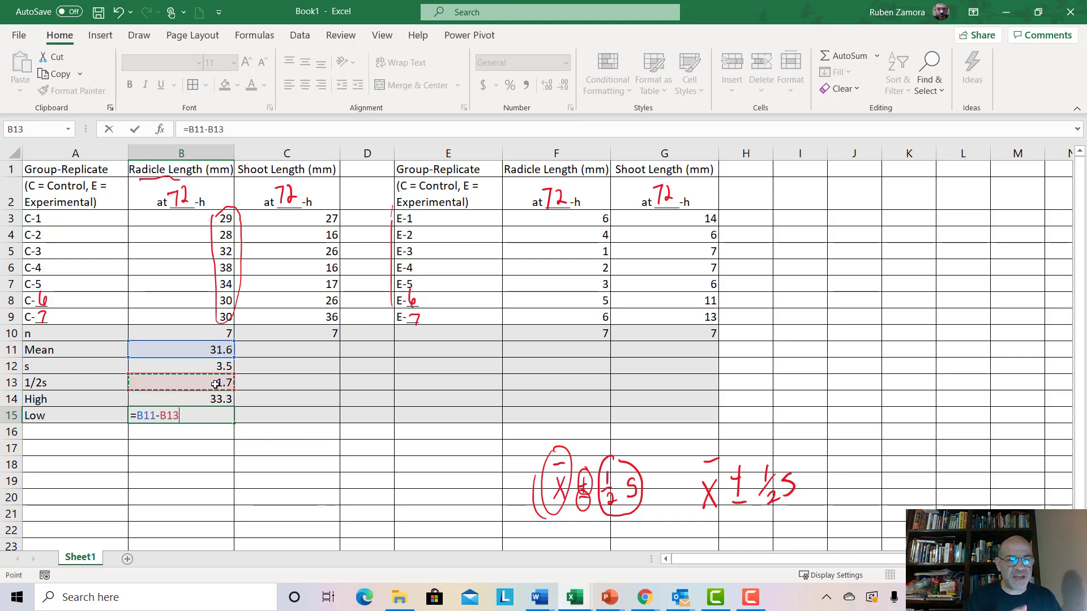
key("Return")
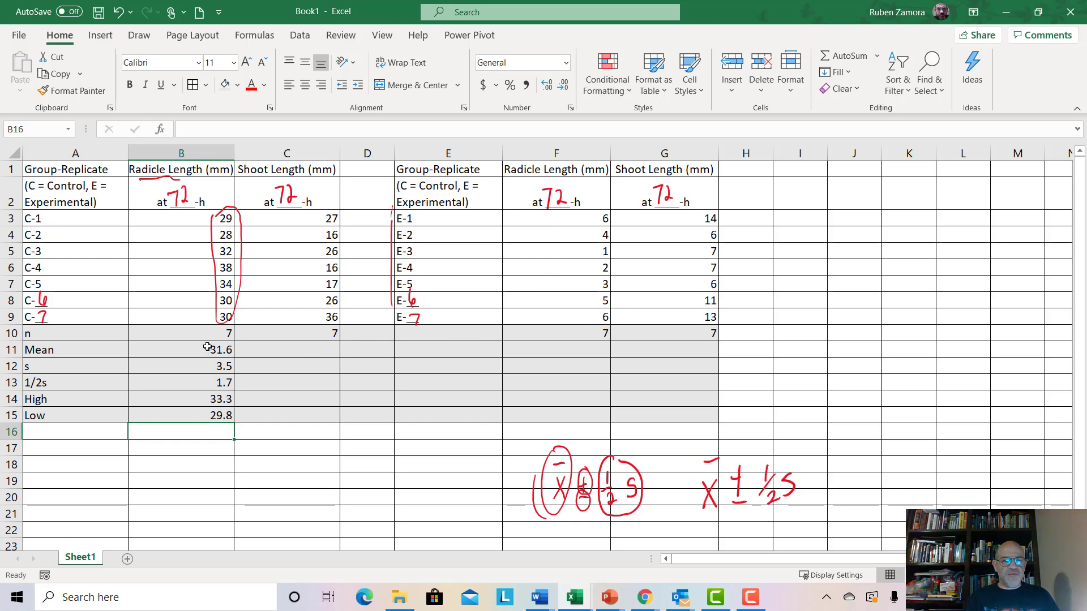
- Copy the control radicle statistics formulas in B10:B15 to the experimental radicle column, starting at F10
left_click_drag(194, 333, 177, 413)
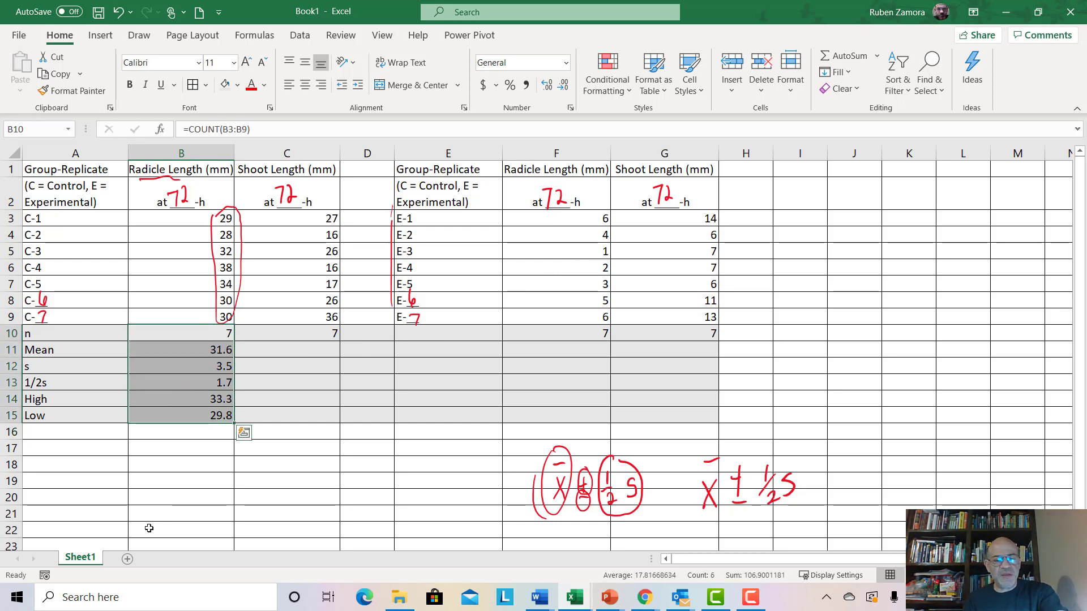
key("ctrl+c")
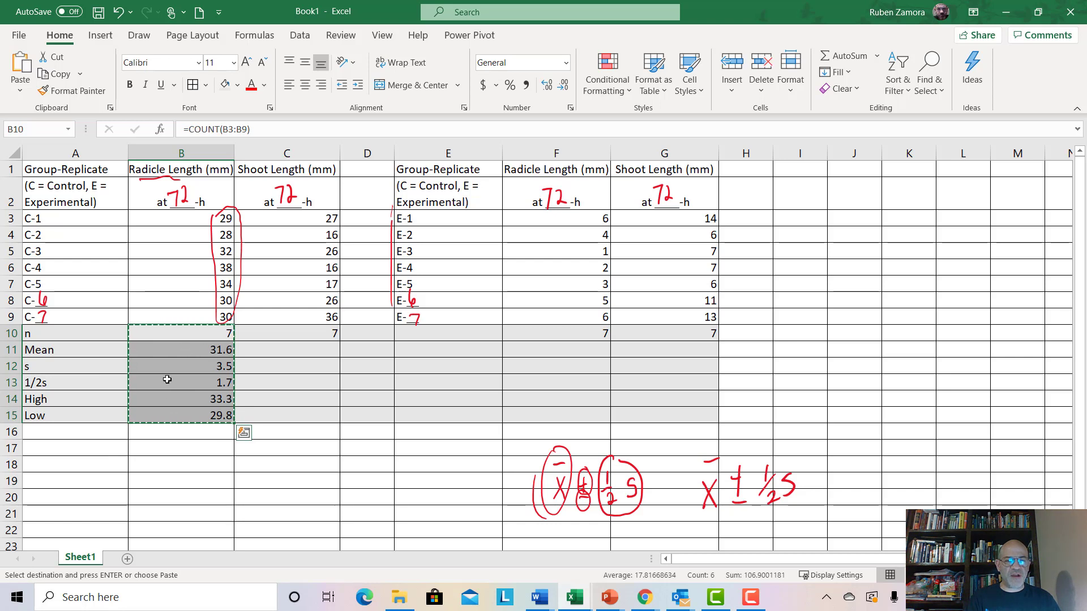
left_click(578, 338)
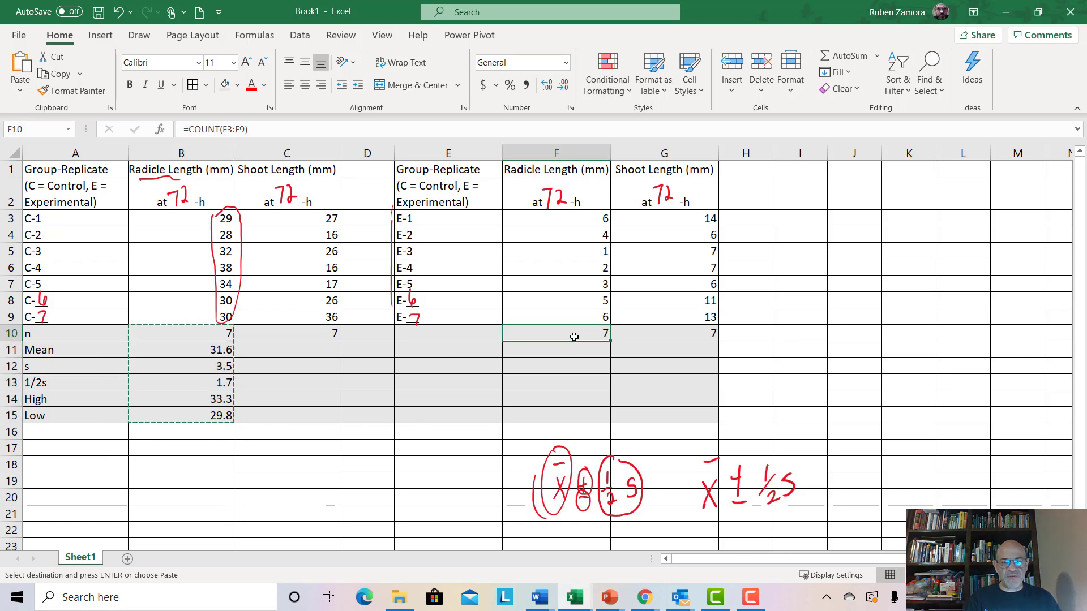
key("ctrl+v")
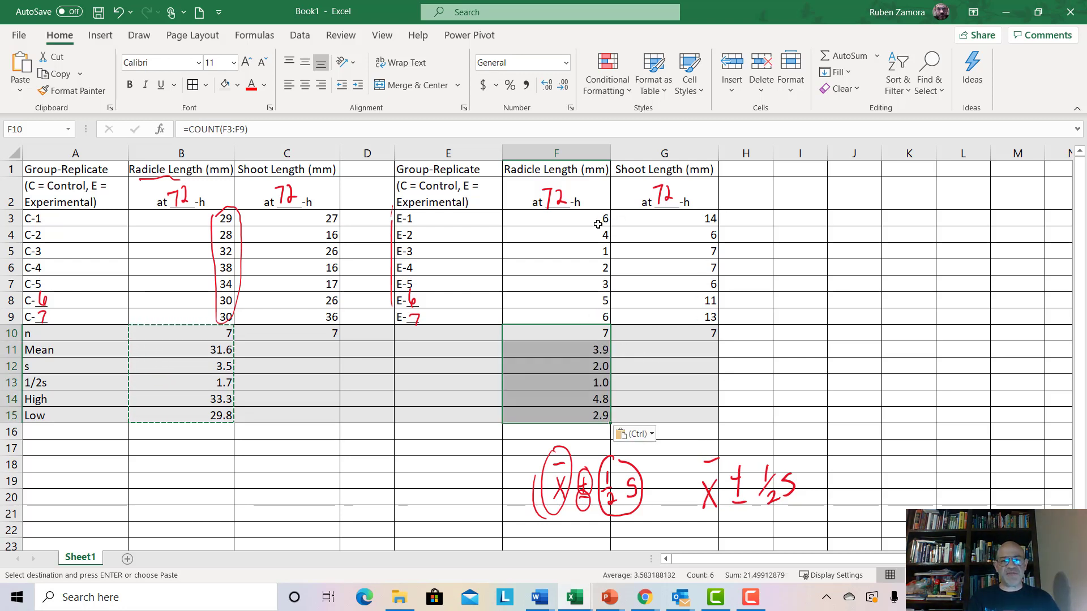
- Check the experimental radicle data in F3:F9 and the copied formulas in F10:F15, comparing the mean with the control's in B11
left_click_drag(598, 224, 582, 316)
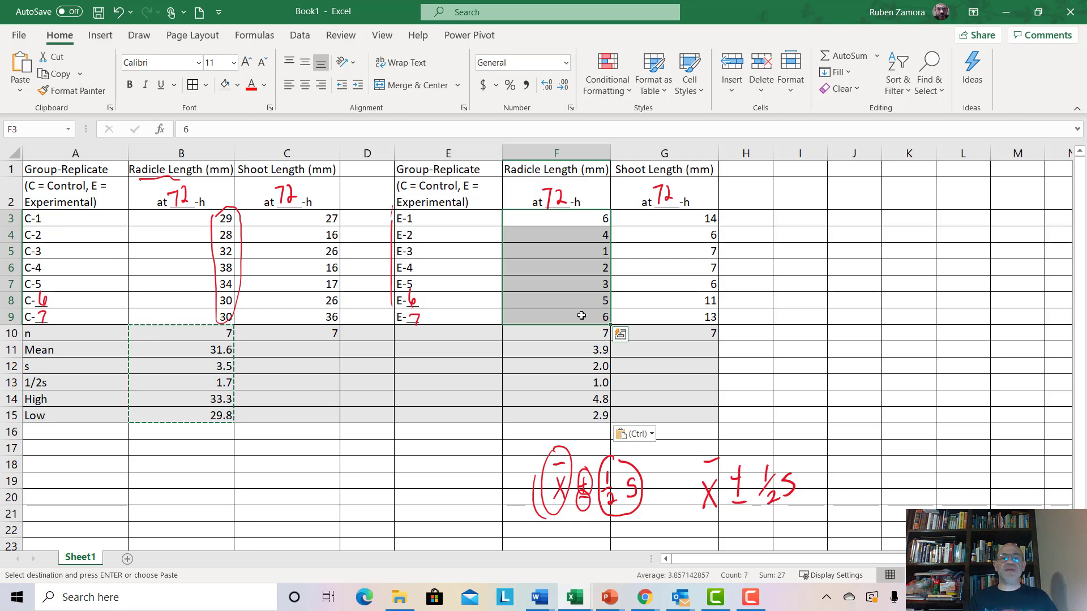
left_click(561, 336)
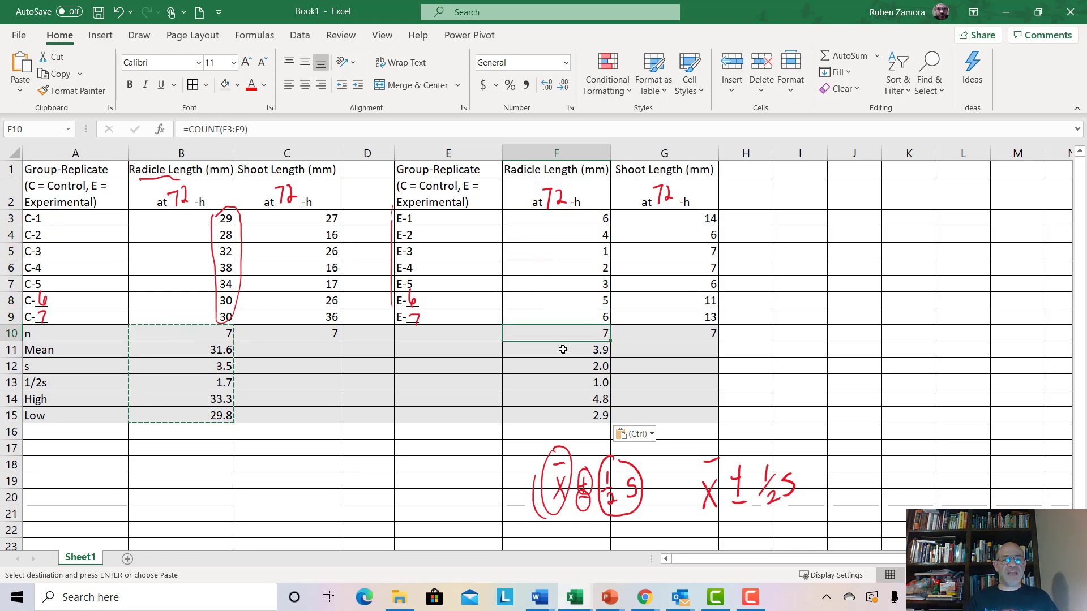
left_click(563, 350)
left_click(215, 350)
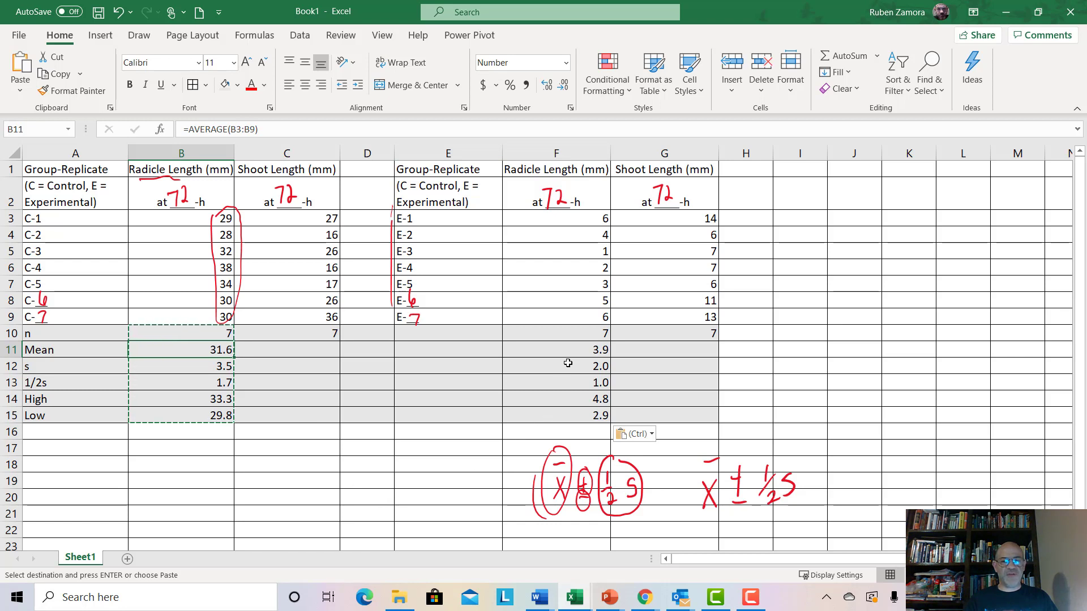
left_click(580, 350)
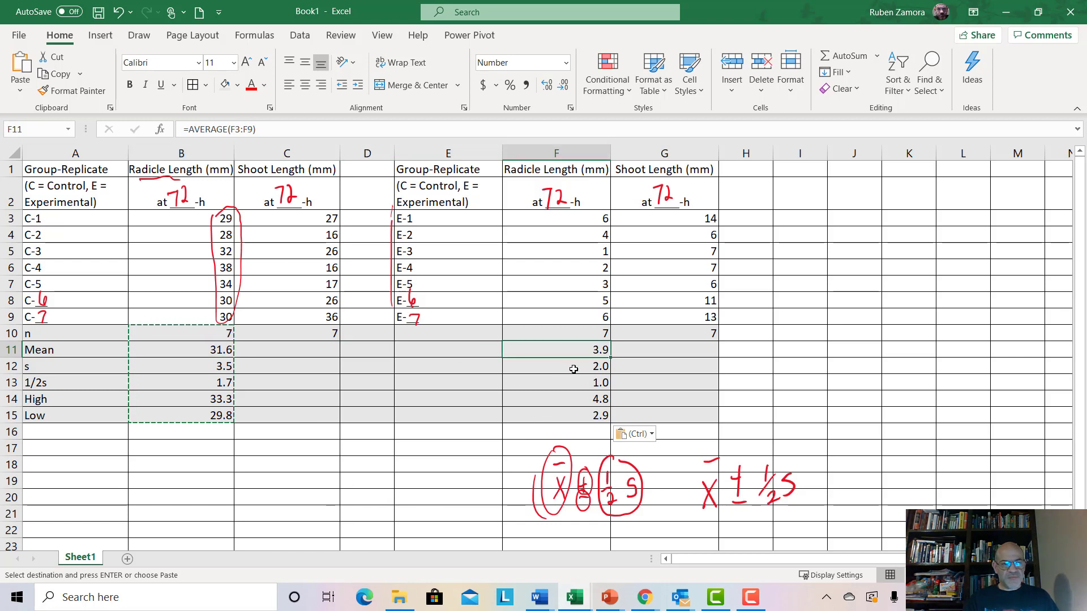
left_click(573, 369)
left_click(570, 384)
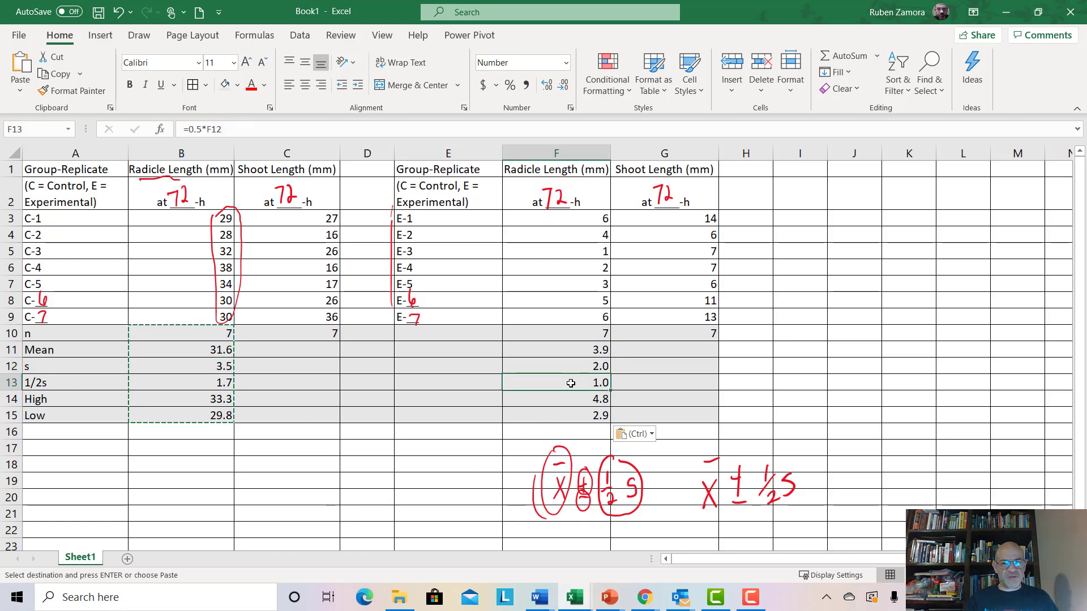
left_click(562, 399)
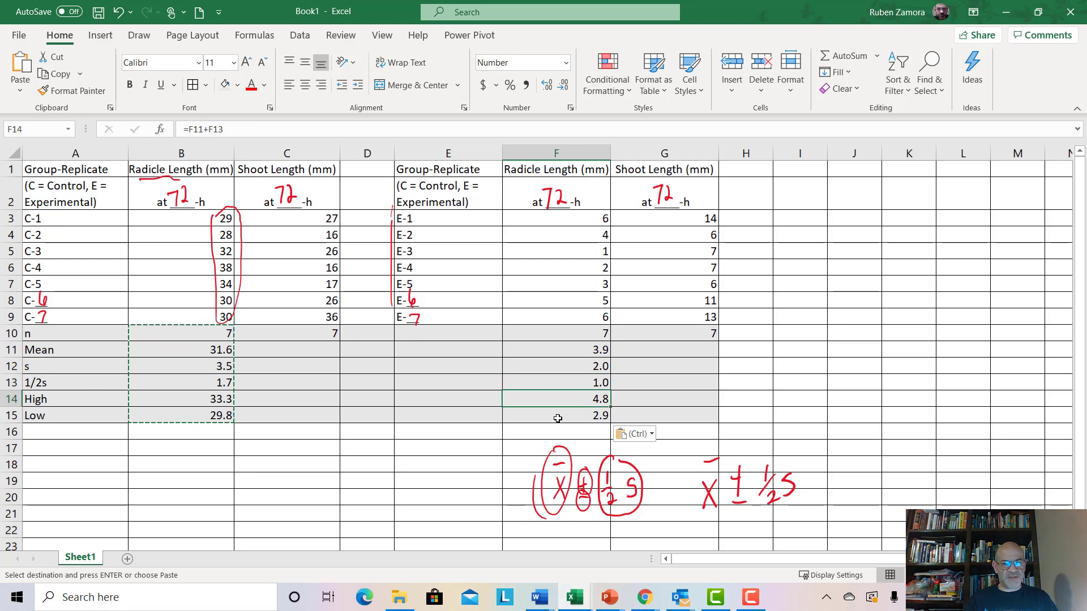
left_click(558, 416)
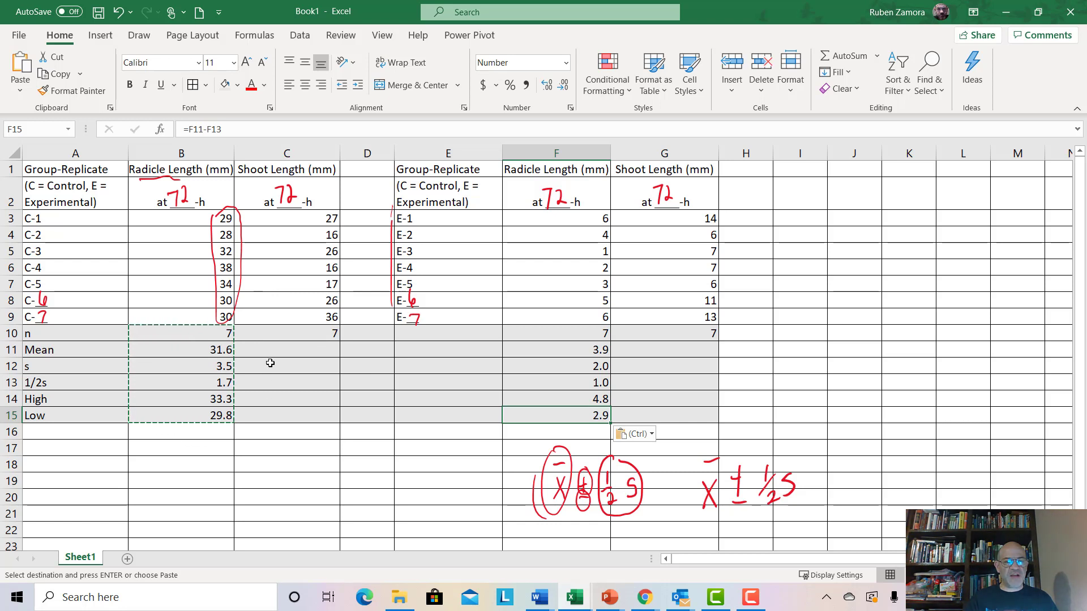
- Paste the copied control radicle statistics formulas into the control and experimental shoot length columns, starting at C10 and G10
left_click(287, 336)
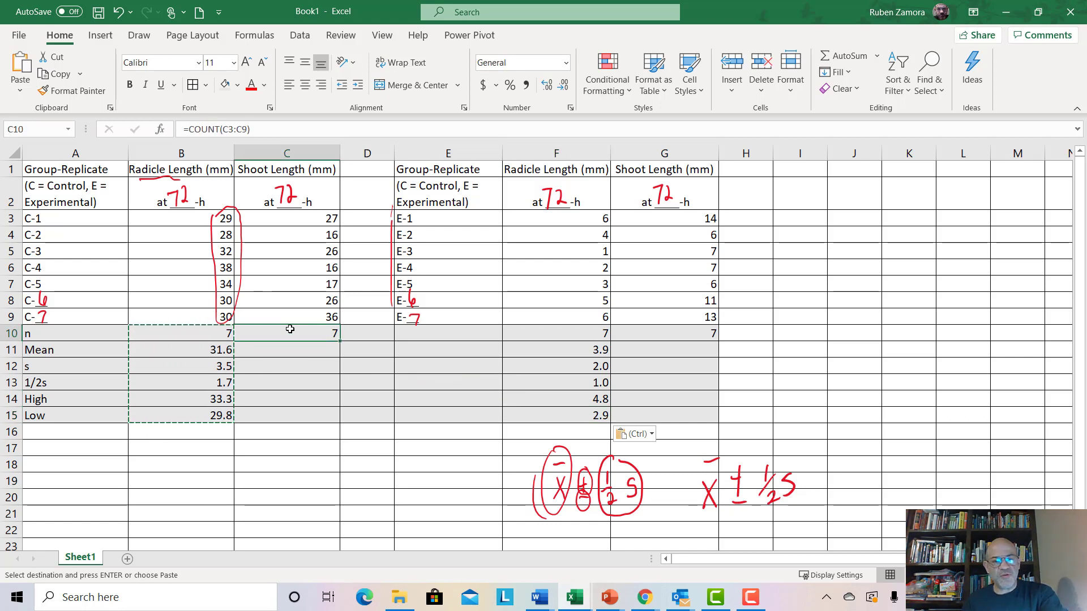
key("ctrl+v")
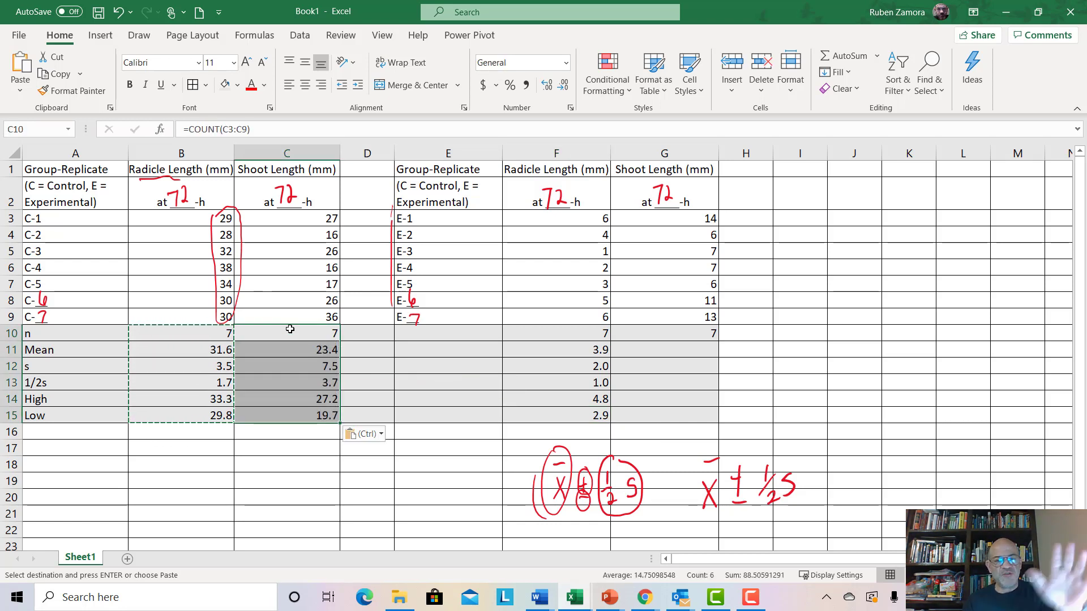
left_click(669, 336)
key("ctrl+v")
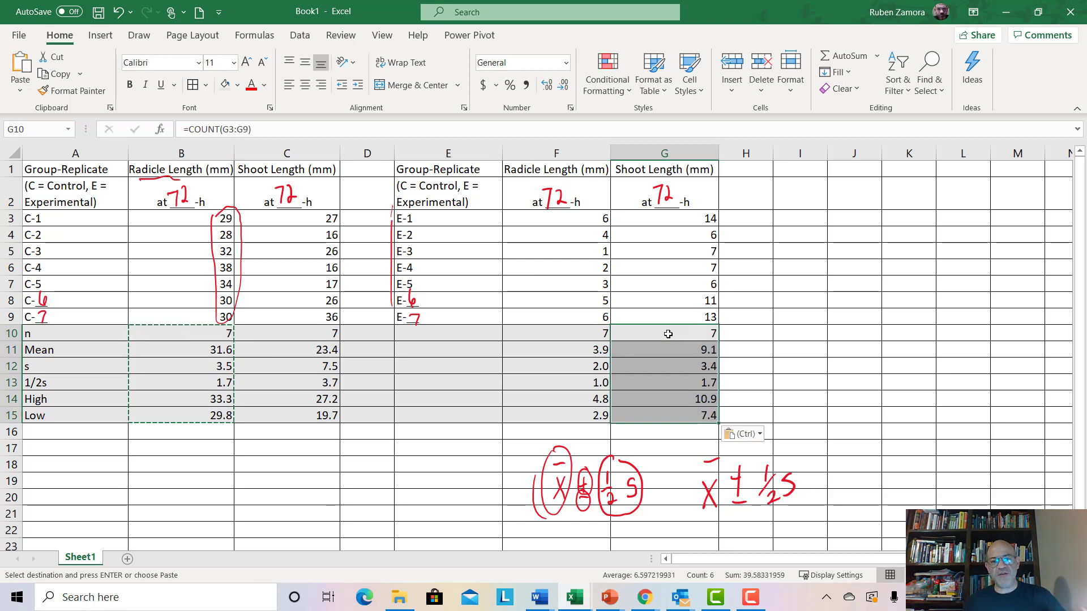
left_click(879, 385)
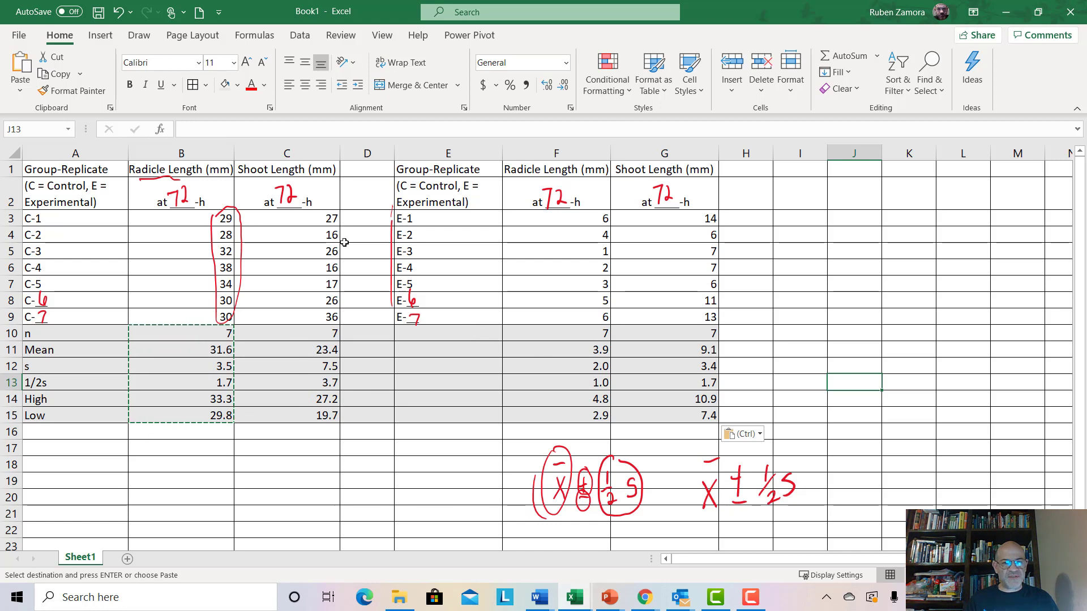
- Highlight the experimental radicle and shoot lengths in F3:G9, and switch to the Suggested Raw Data Table document in Chrome
left_click(592, 225)
left_click_drag(591, 227, 640, 314)
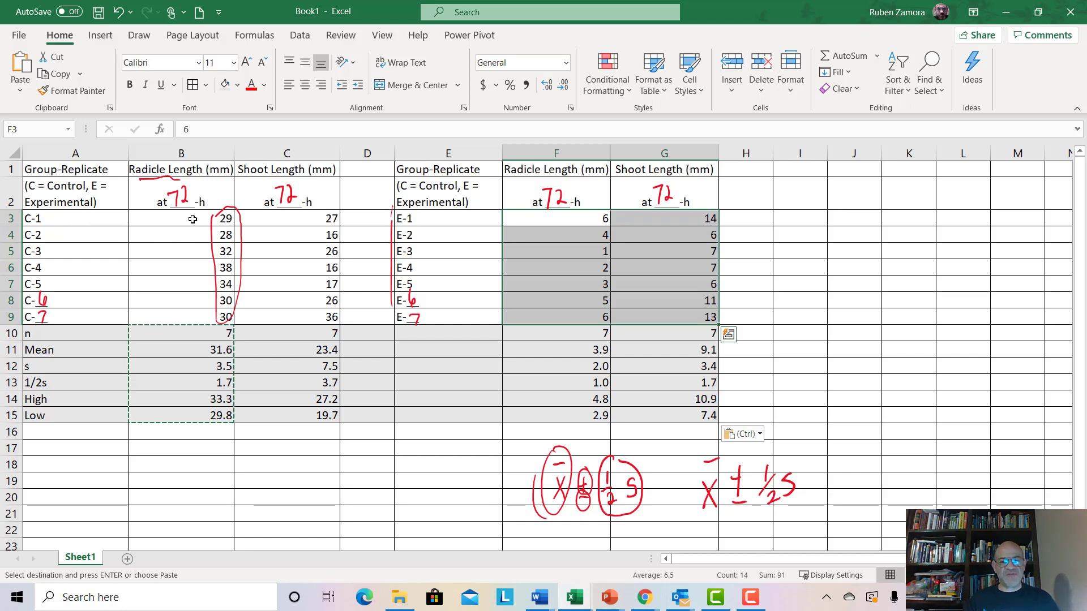
mouse_move(645, 597)
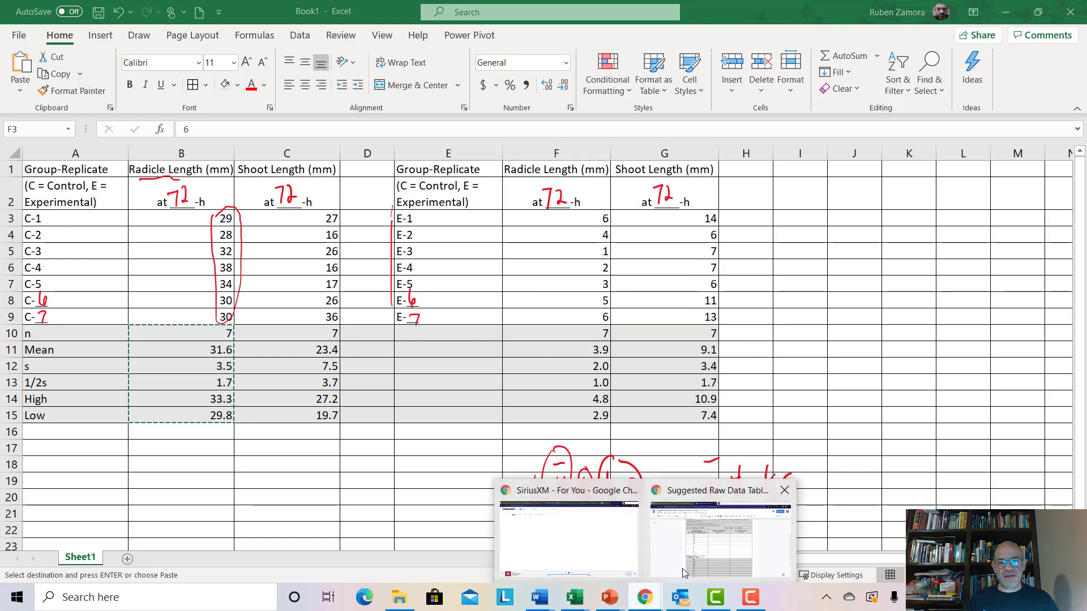
left_click(687, 566)
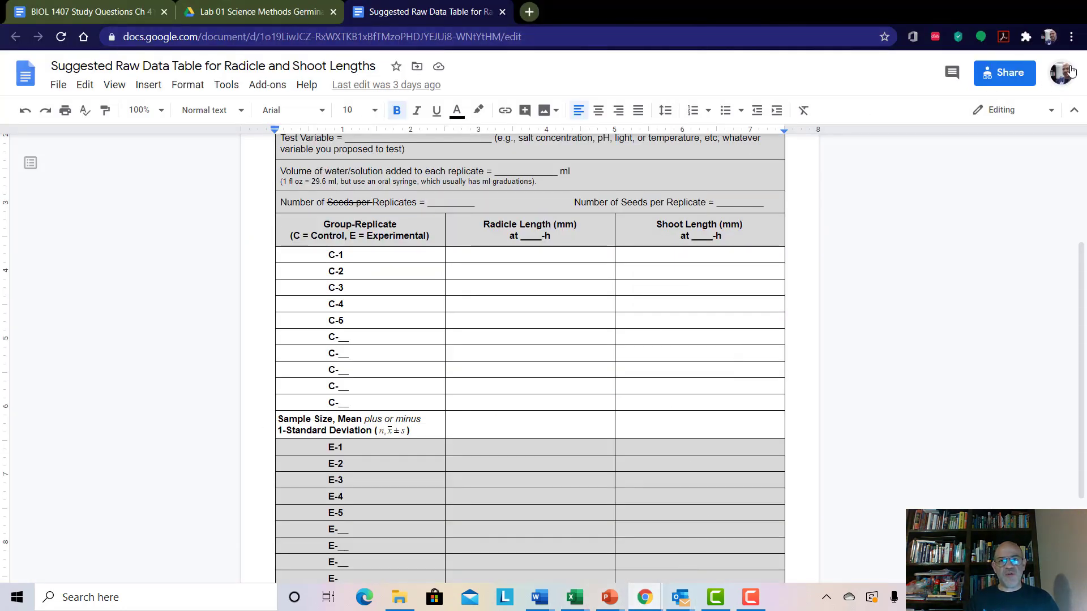